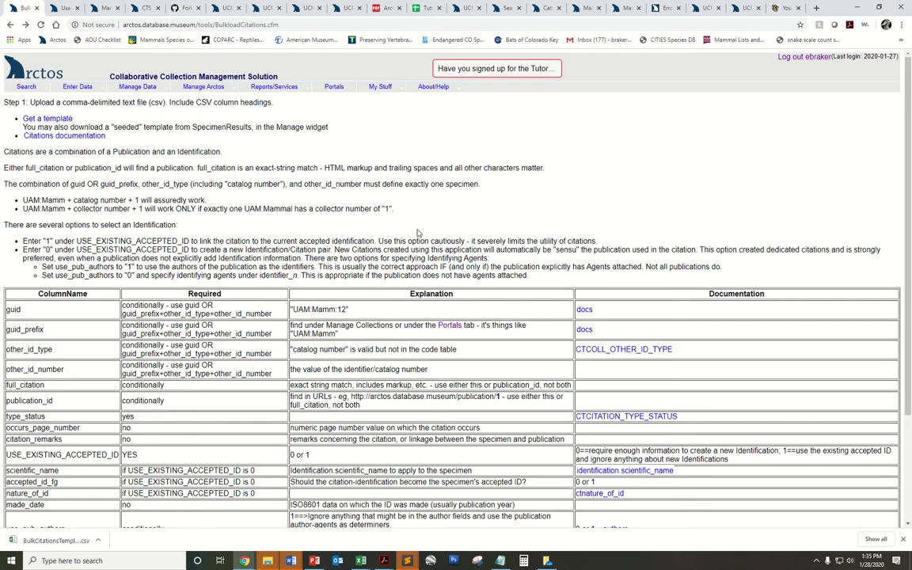
Step: Locate Bulkload Citations among the batch data-entry tools and review its instructions, column requirements and CSV upload section
mouse_move(78, 86)
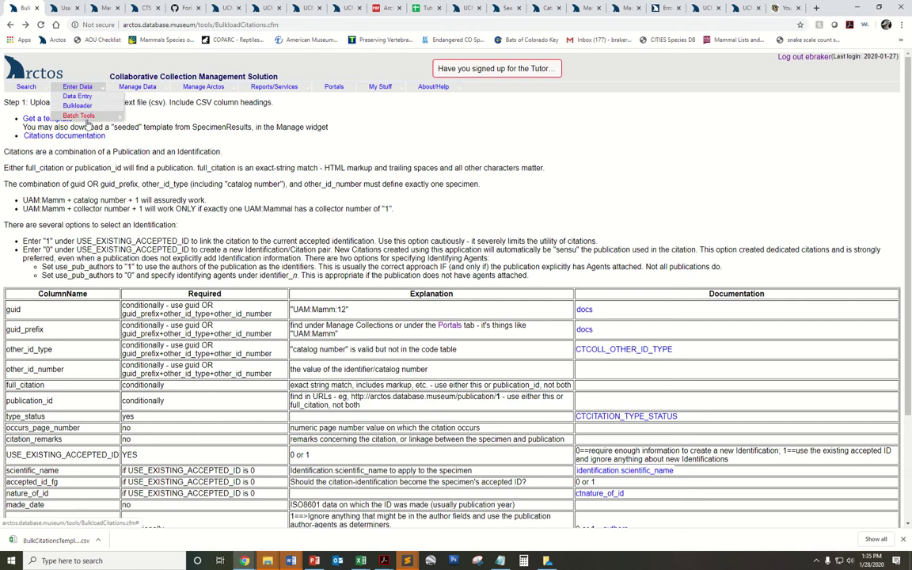
mouse_move(79, 115)
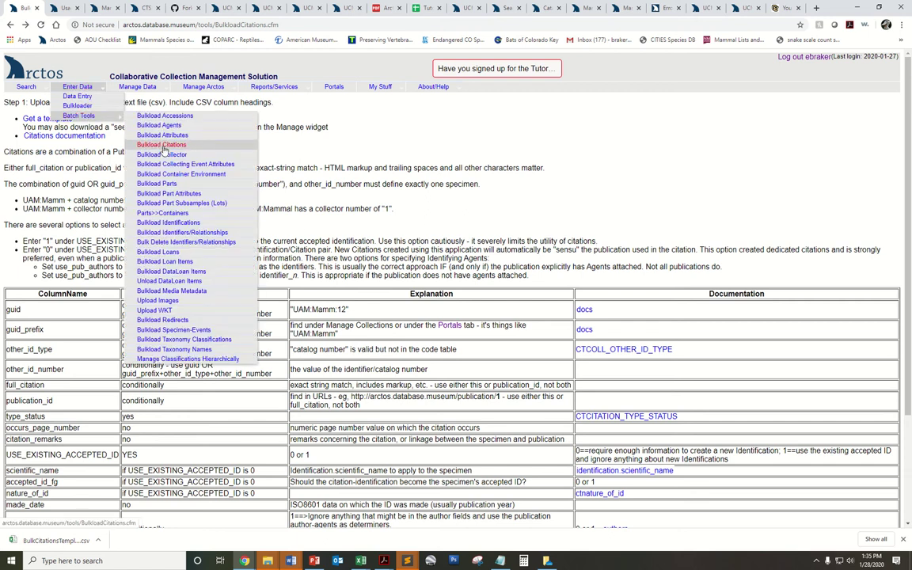
scroll(297, 238, "down", 3)
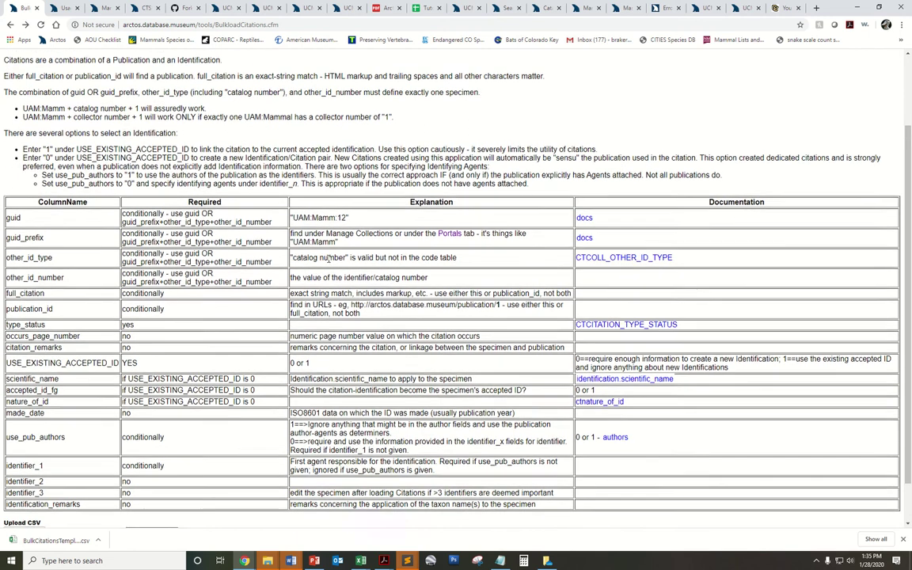
scroll(238, 238, "down", 1)
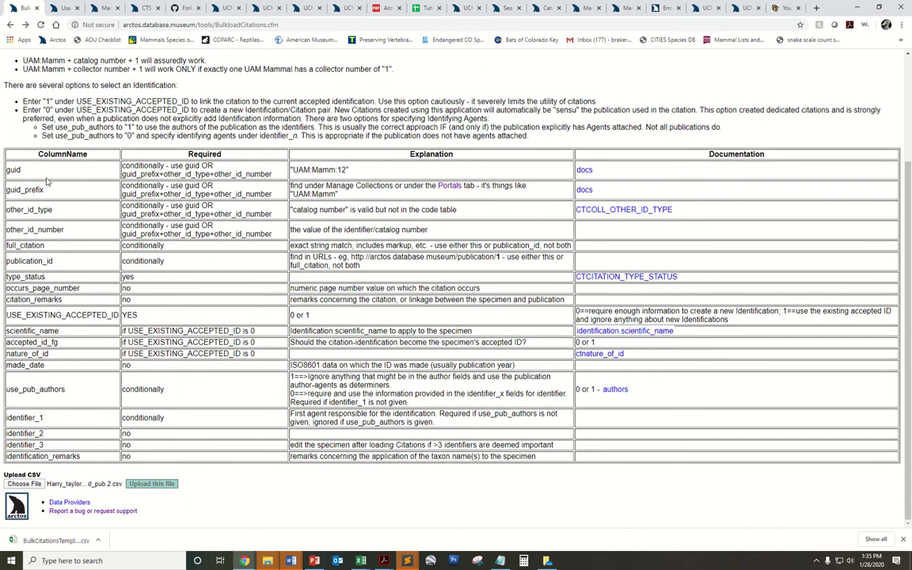
left_click_drag(44, 164, 58, 315)
scroll(87, 281, "up", 3)
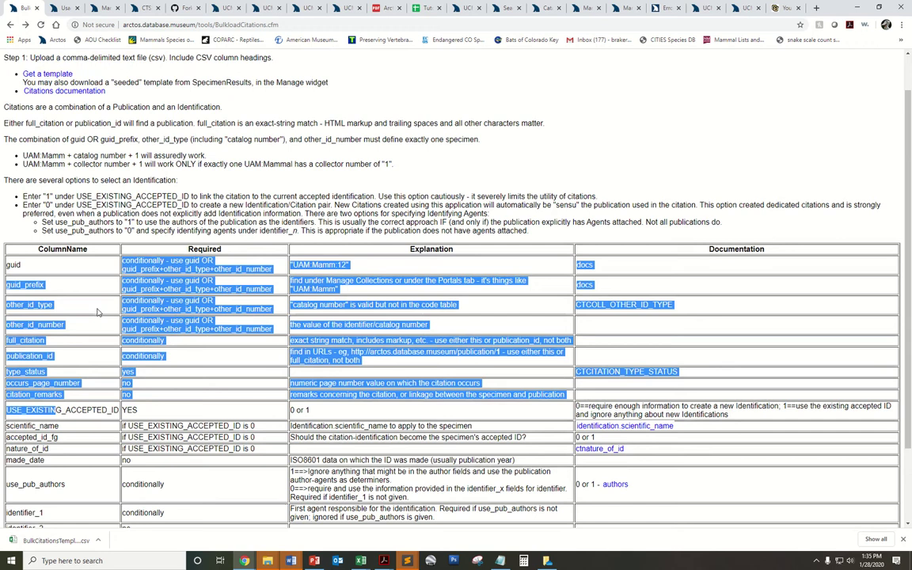
left_click(28, 237)
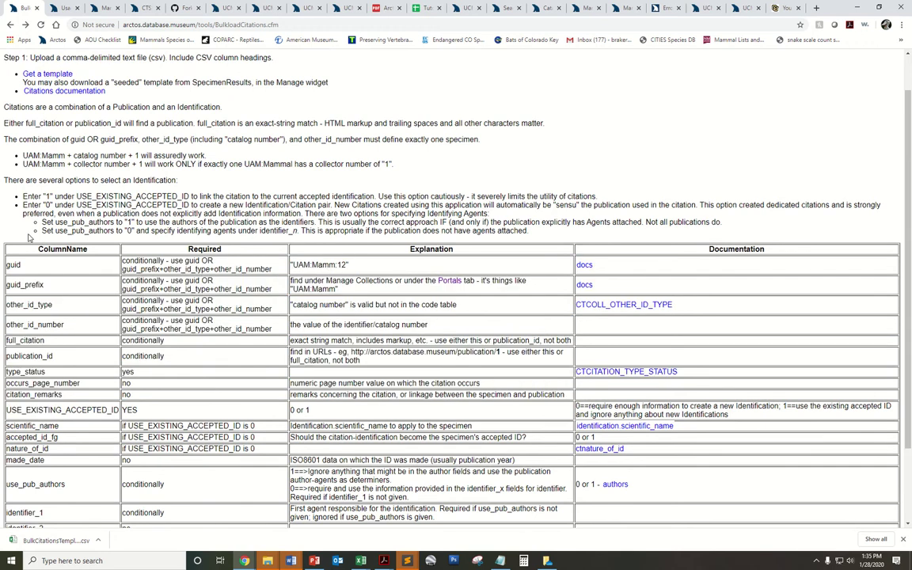
scroll(30, 214, "down", 1)
scroll(31, 212, "up", 3)
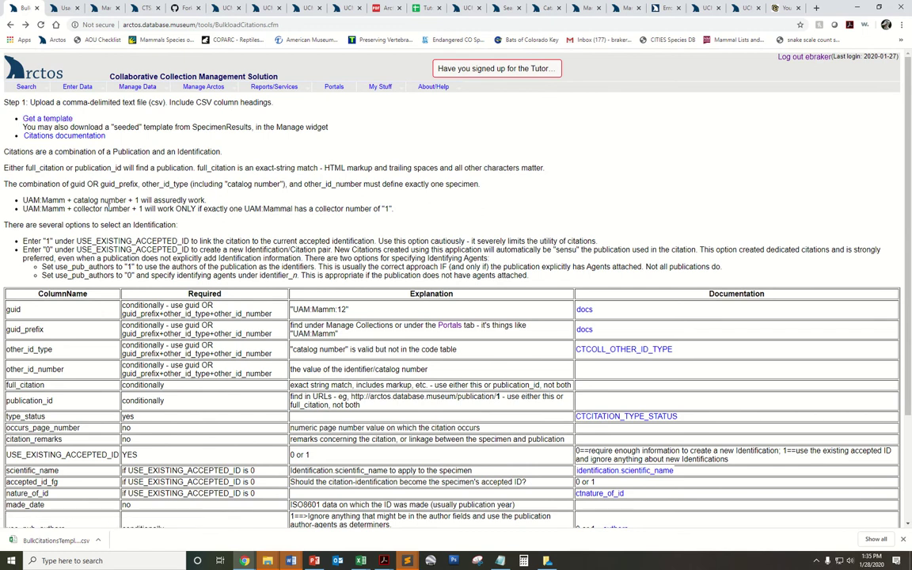
scroll(105, 204, "down", 1)
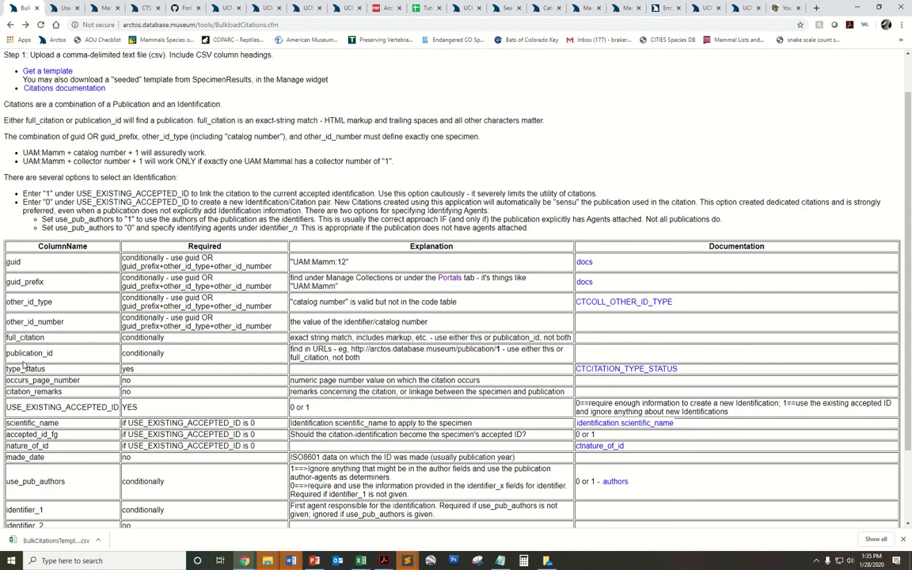
scroll(45, 400, "down", 2)
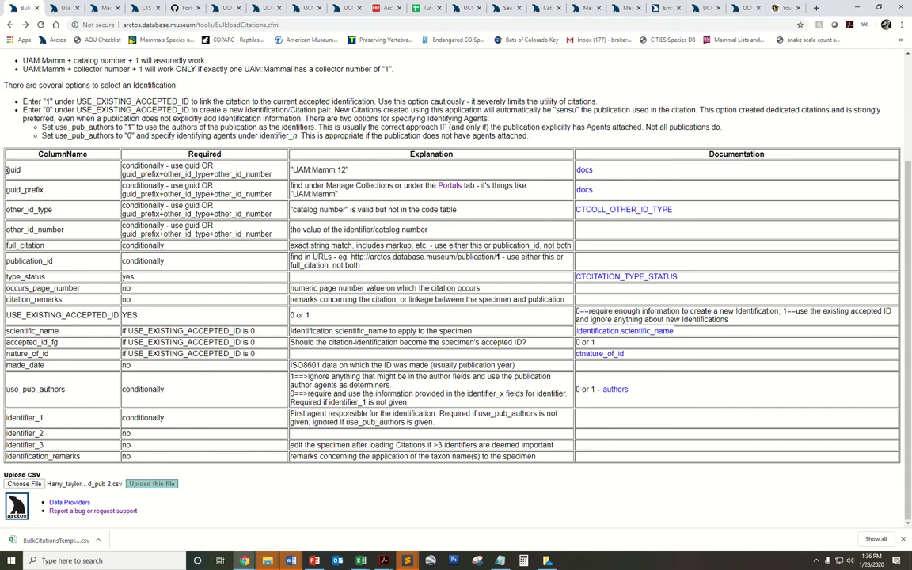
Step: Examine the specimen identifier columns guid, guid_prefix and other_id_type, plus the full_citation and publication_id columns
double_click(7, 169)
left_click_drag(347, 170, 294, 171)
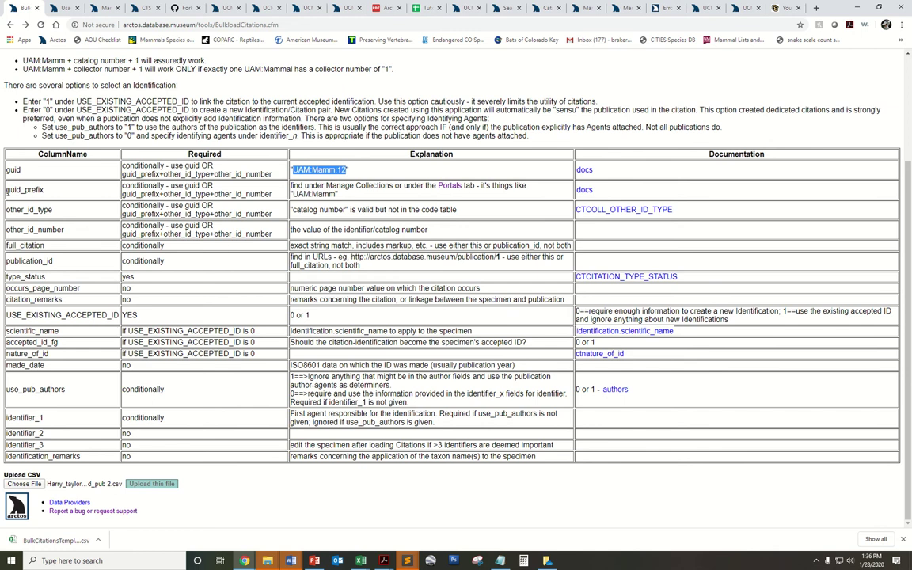
double_click(7, 190)
left_click_drag(6, 209, 38, 210)
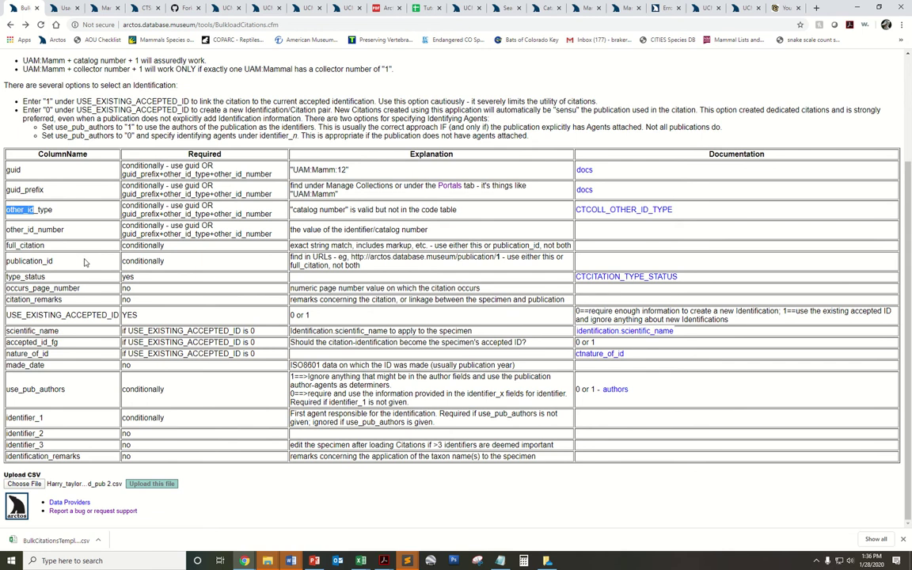
left_click_drag(45, 245, 6, 261)
left_click(49, 260)
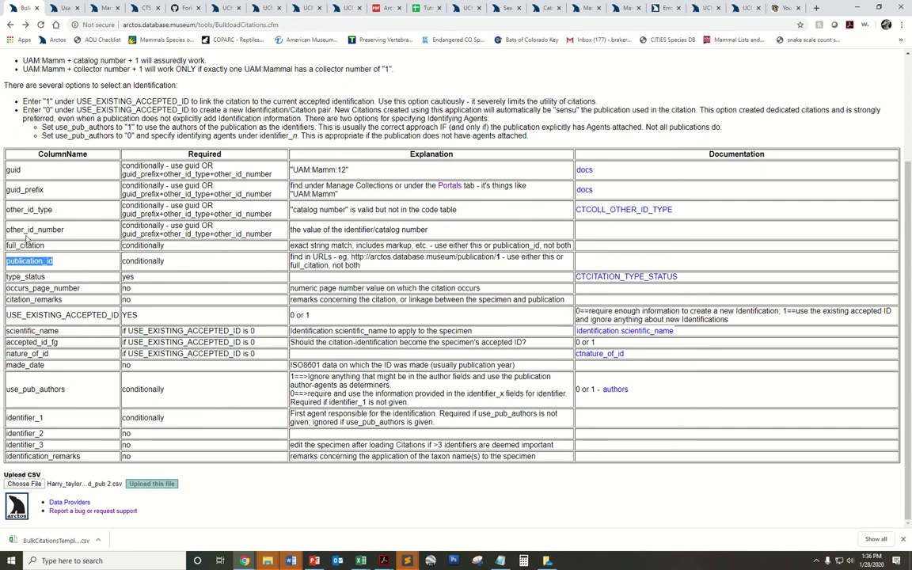
Step: View the 2016 Herpetological Review publication's record, highlight its full citation and the publication ID in its URL, and return to the citation bulkloader
left_click(60, 8)
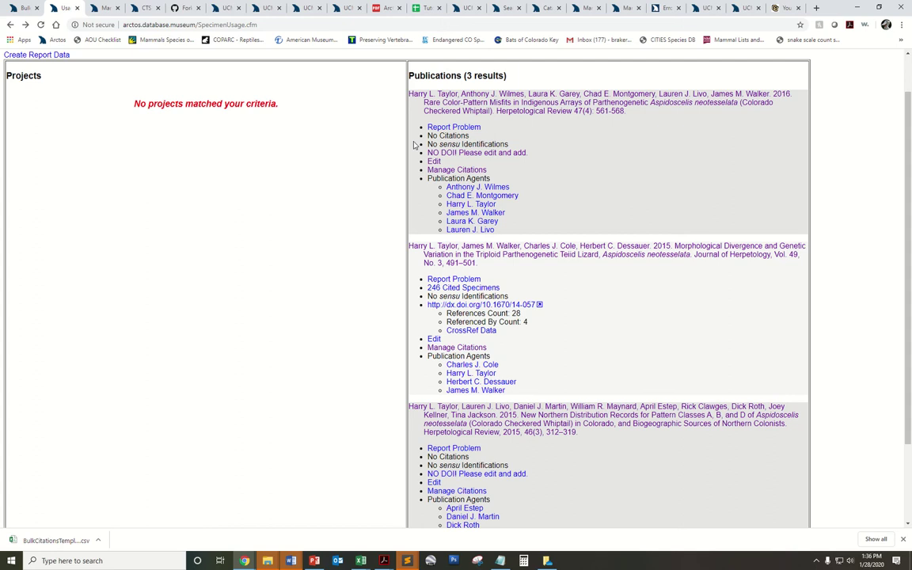
left_click(449, 113)
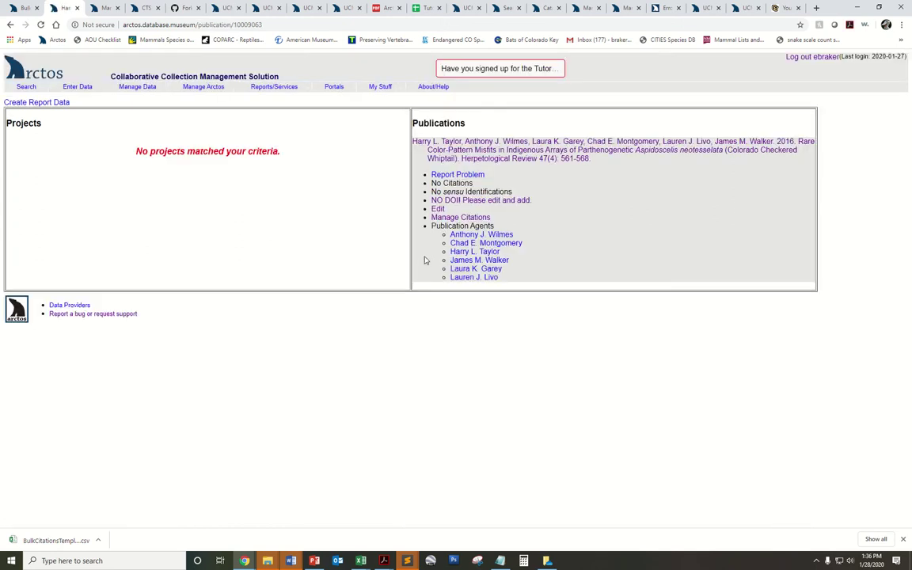
left_click_drag(591, 160, 414, 149)
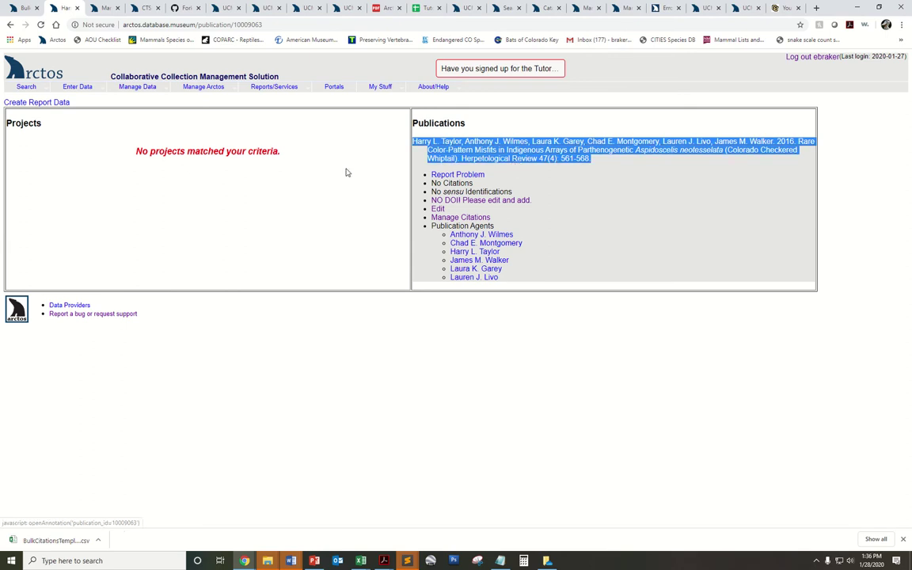
left_click(307, 141)
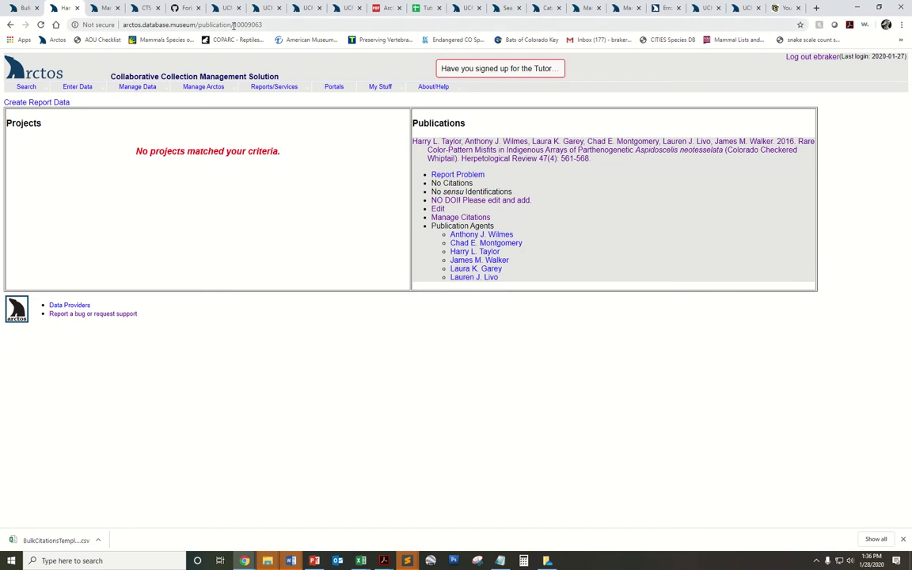
left_click_drag(234, 24, 262, 25)
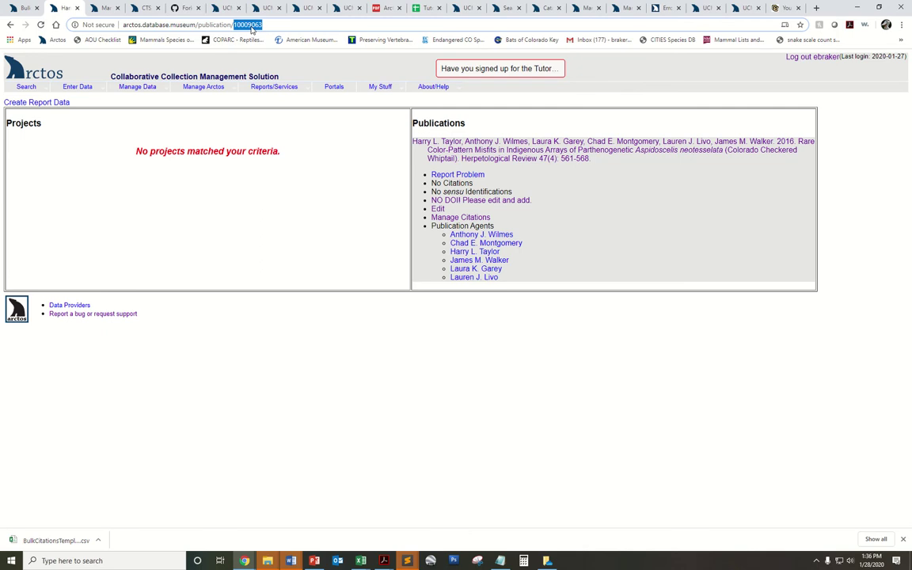
left_click(26, 10)
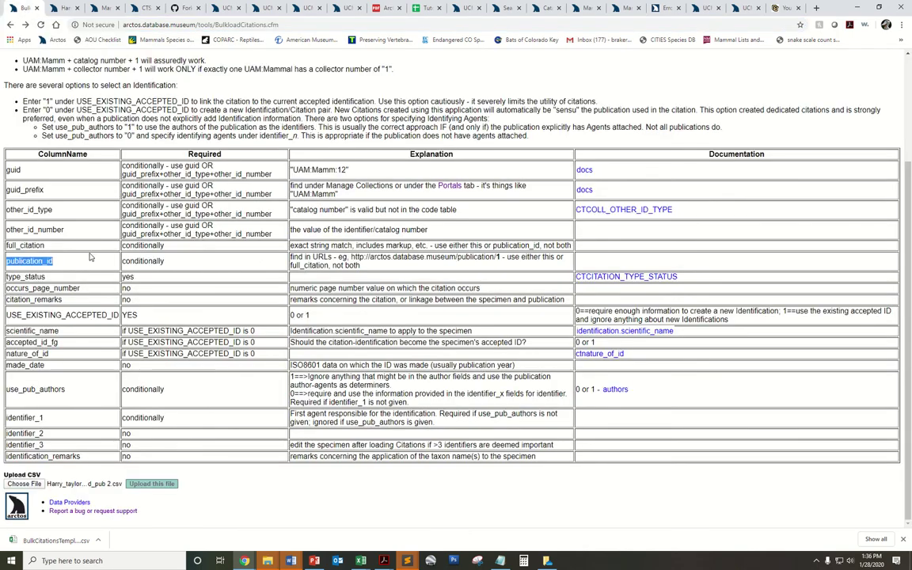
left_click(65, 262)
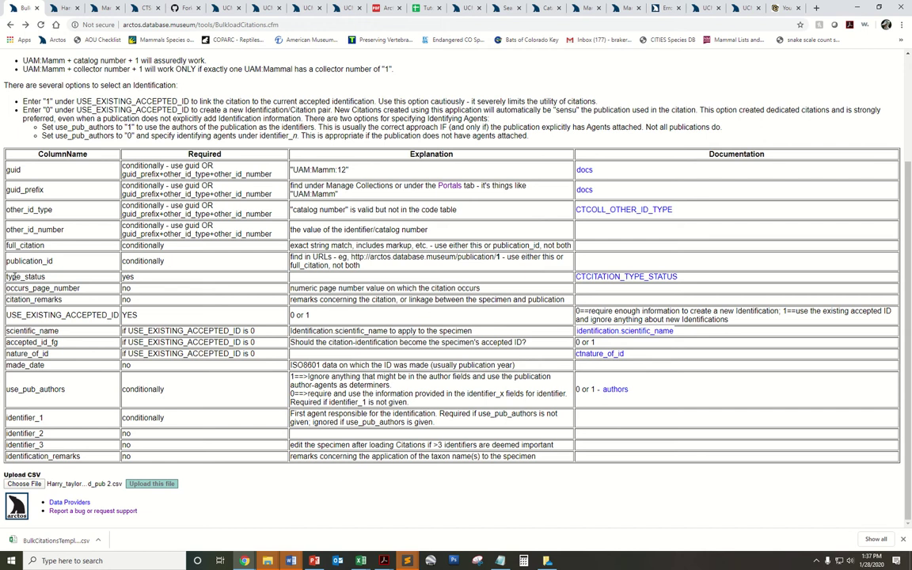
Step: Highlight the type_status column, then examine the available citation types and identification fields in the 2016 publication's Manage Citations form
left_click_drag(5, 276, 22, 276)
left_click(51, 14)
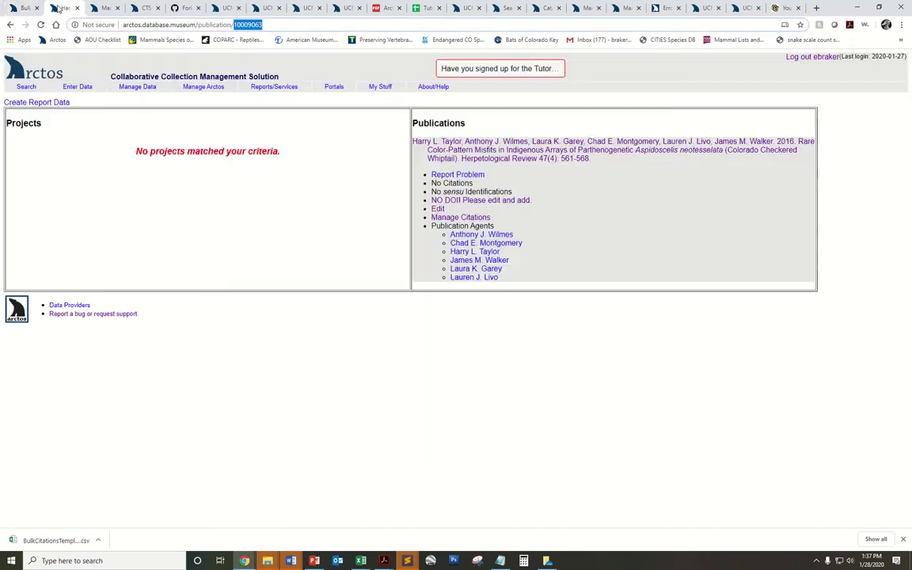
left_click(439, 217)
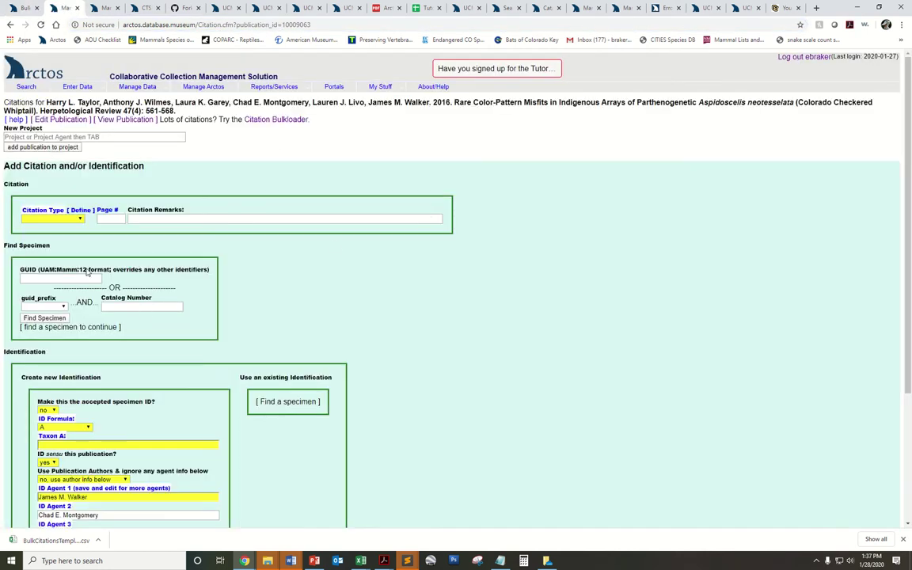
left_click(49, 219)
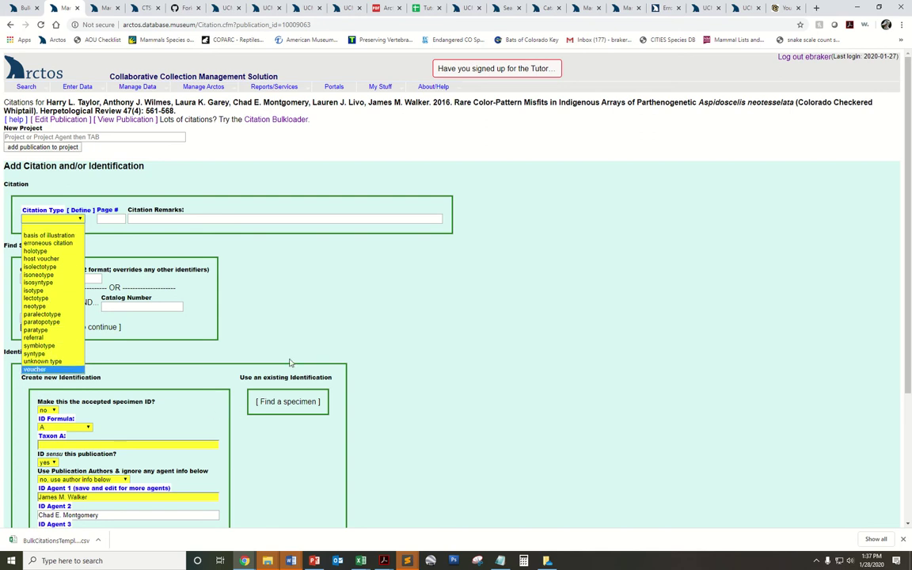
left_click(335, 332)
scroll(336, 331, "down", 1)
scroll(335, 330, "down", 1)
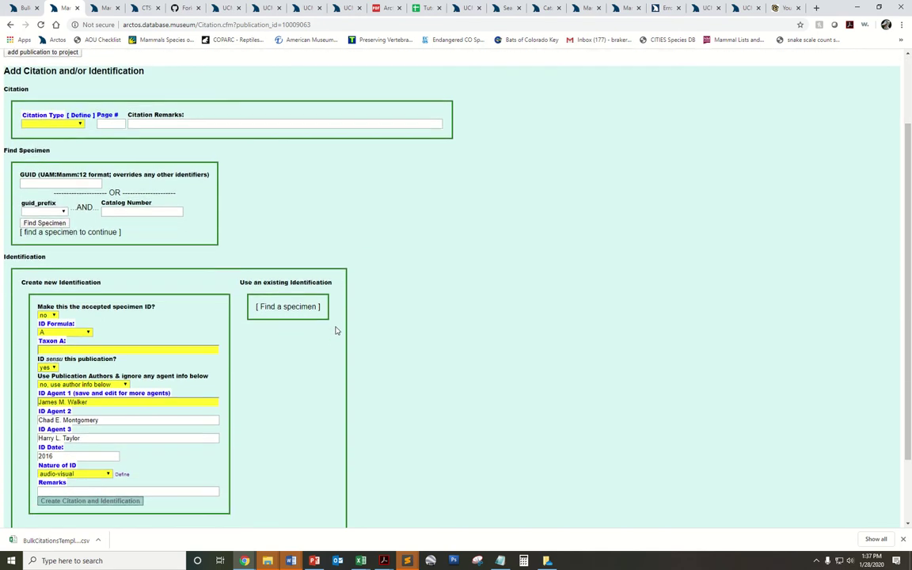
scroll(383, 378, "up", 1)
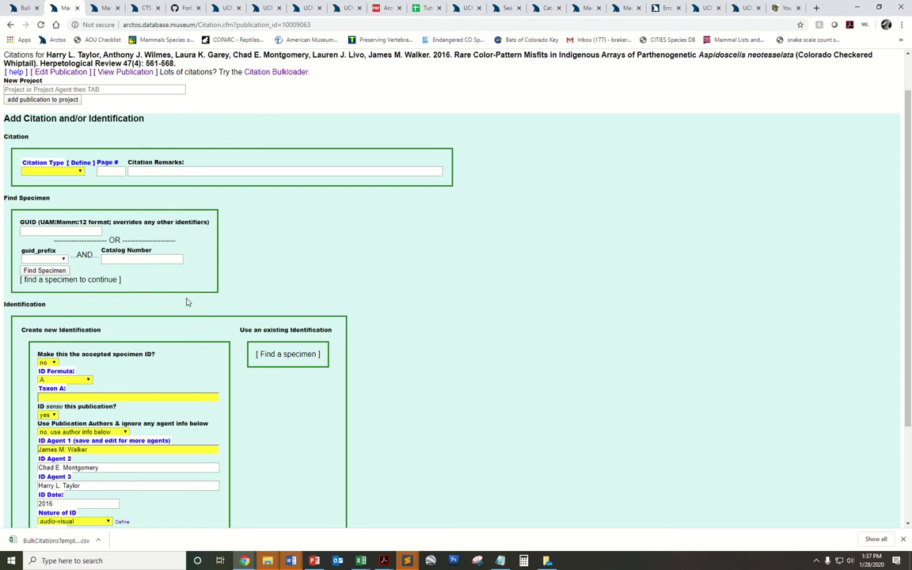
Step: Back in the citation bulkloader, examine the occurs_page_number, citation_remarks and USE_EXISTING_ACCEPTED_ID columns, including the 0 or 1 options
left_click(23, 8)
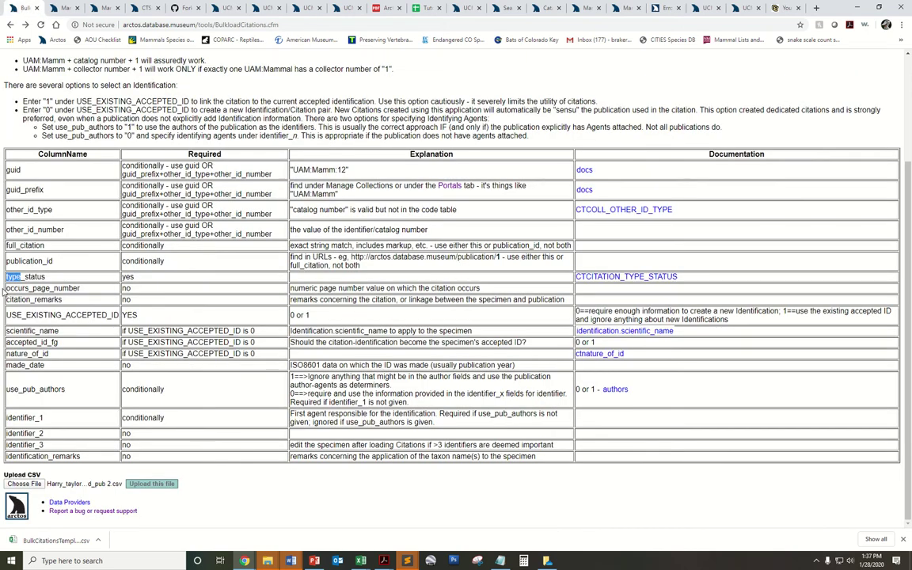
left_click_drag(6, 288, 142, 302)
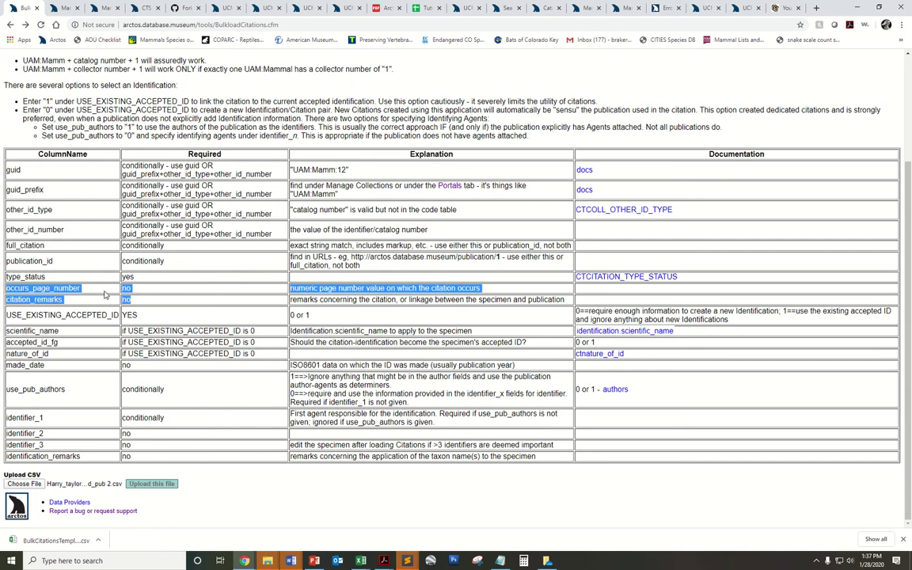
left_click(104, 293)
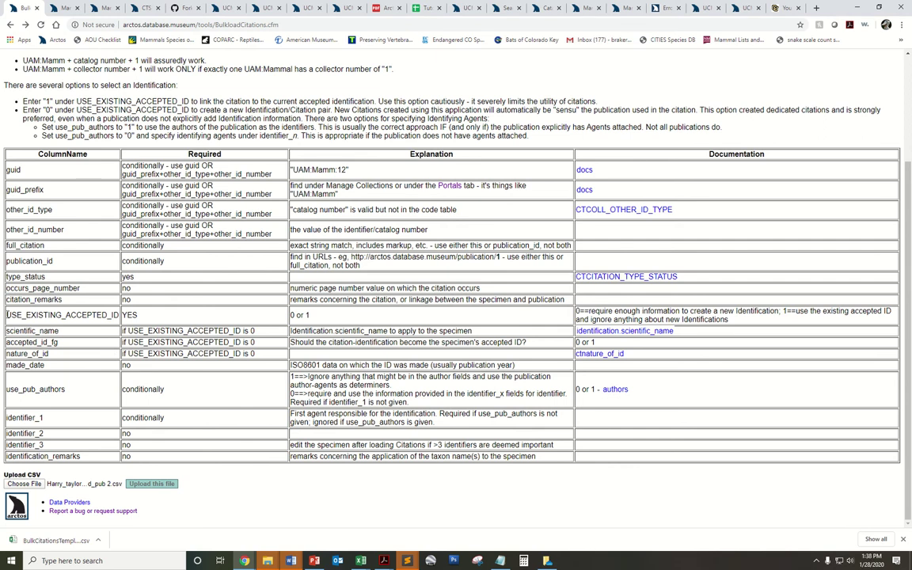
left_click_drag(7, 314, 119, 315)
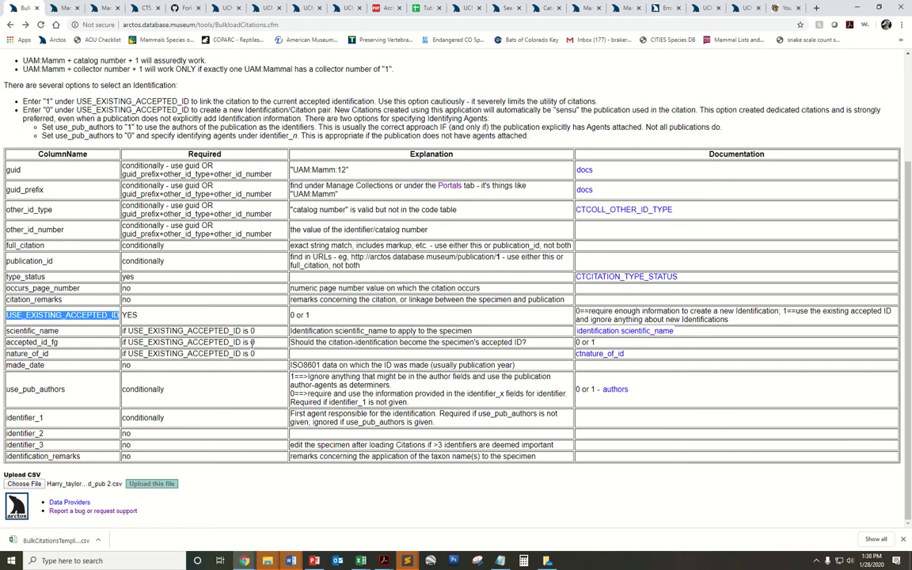
double_click(308, 315)
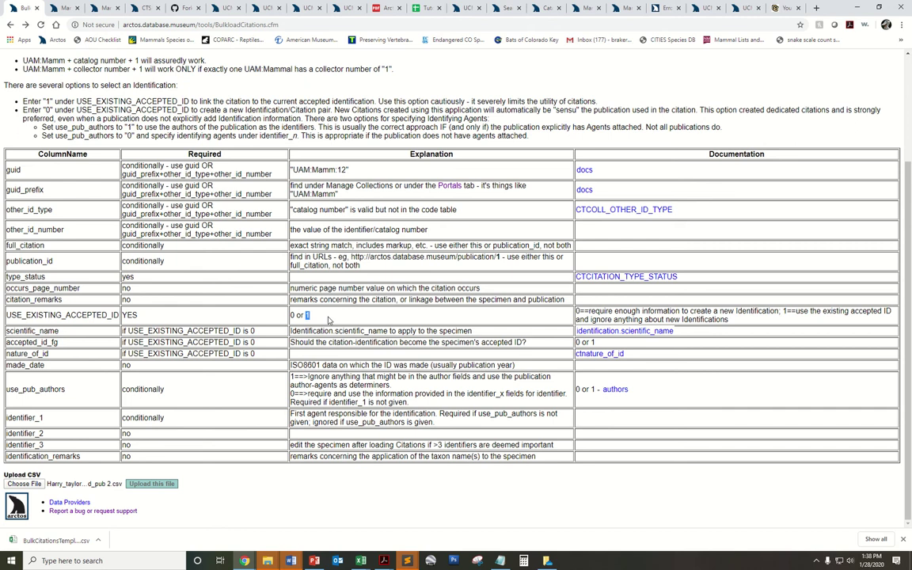
double_click(292, 316)
Step: Examine the accepted and previous identifications on the specimen record UCM:Herp:14877
left_click(223, 8)
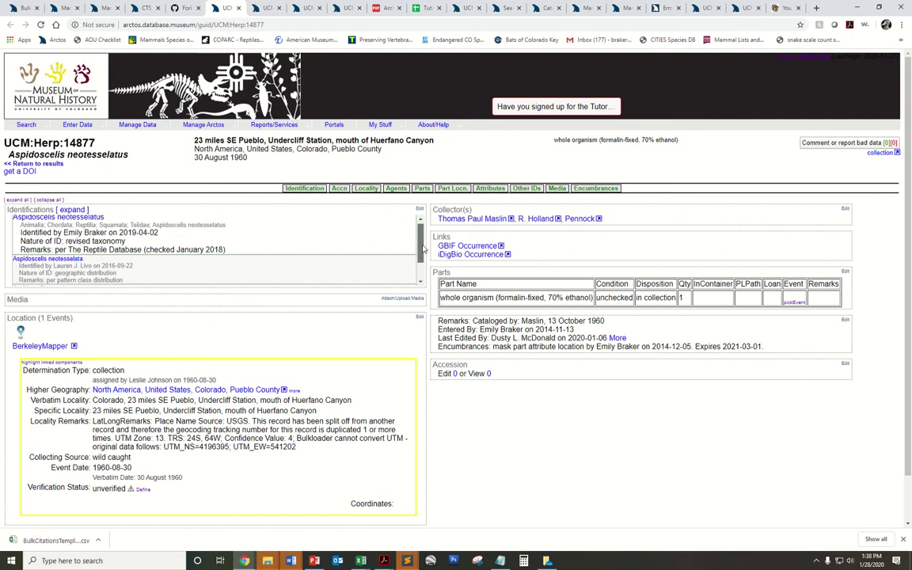
scroll(380, 238, "up", 3)
left_click_drag(121, 221, 14, 223)
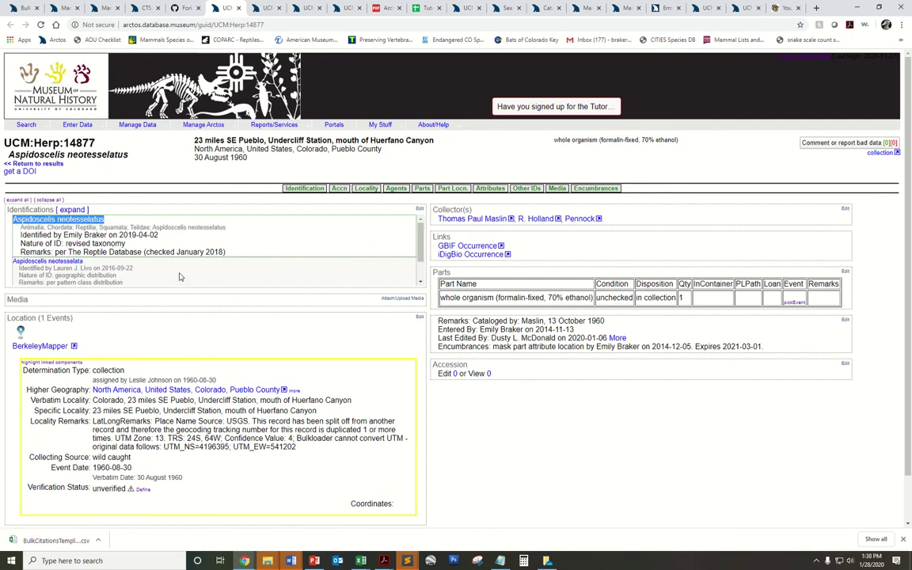
scroll(408, 251, "down", 3)
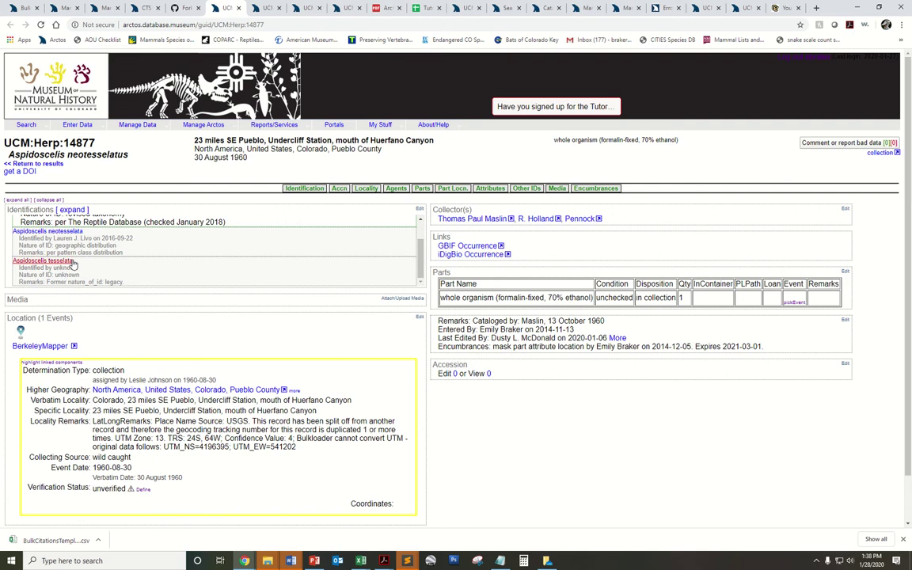
Step: Return to the citation bulkloader and examine the scientific_name, accepted_id_fg and nature_of_id columns required when USE_EXISTING_ACCEPTED_ID is 0
left_click(57, 8)
left_click(28, 8)
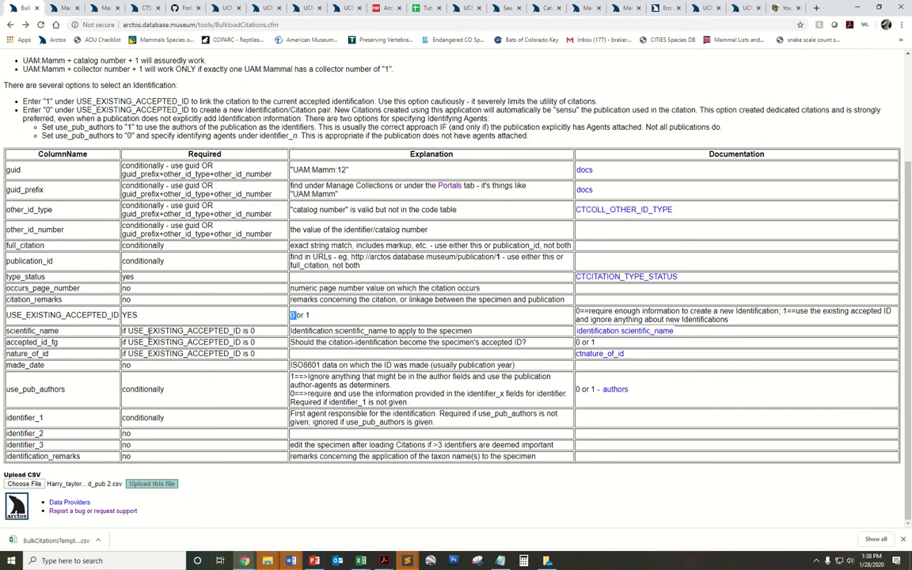
left_click_drag(124, 331, 260, 354)
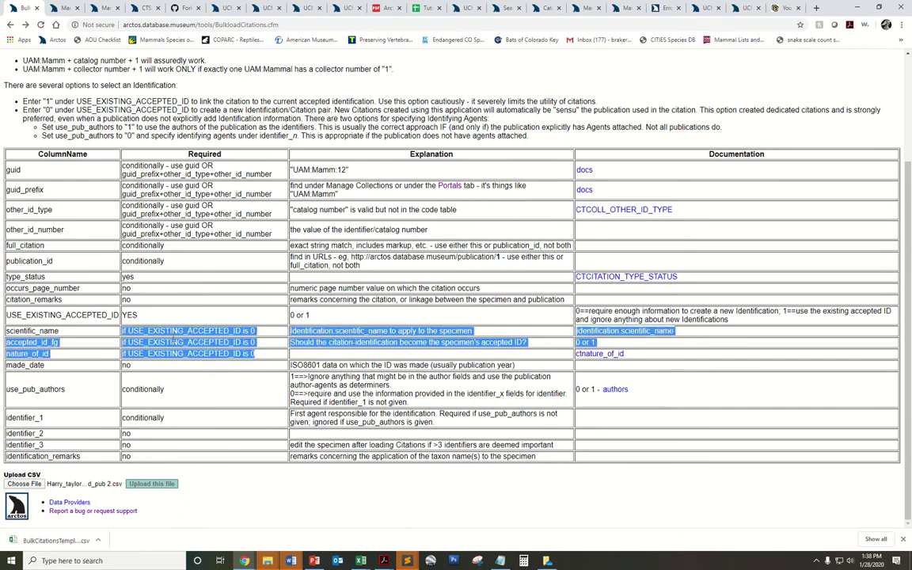
left_click(70, 336)
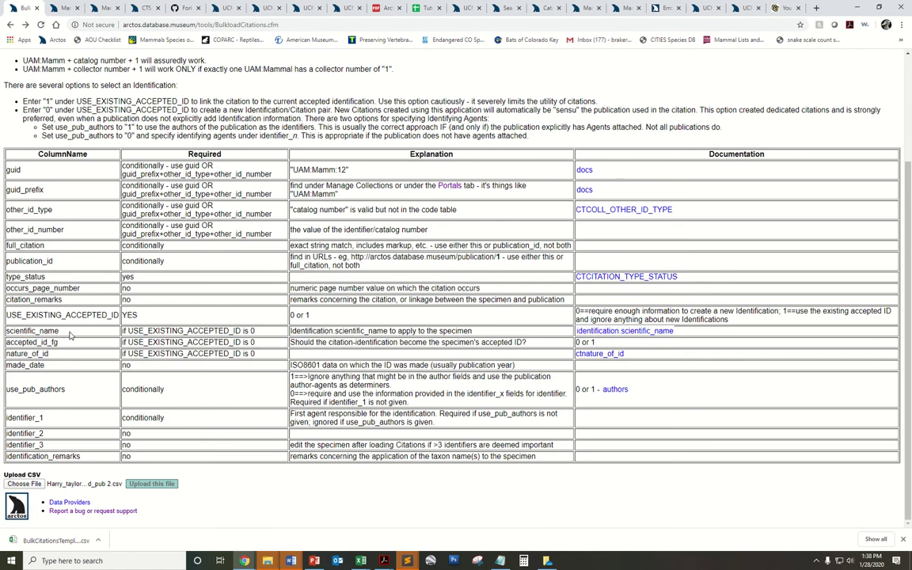
Step: Highlight the scientific_name and accepted_id_fg columns with their 0 or 1 options, then the rows from nature_of_id through identification_remarks
left_click_drag(69, 333, 7, 331)
left_click_drag(60, 343, 6, 342)
left_click_drag(323, 343, 409, 346)
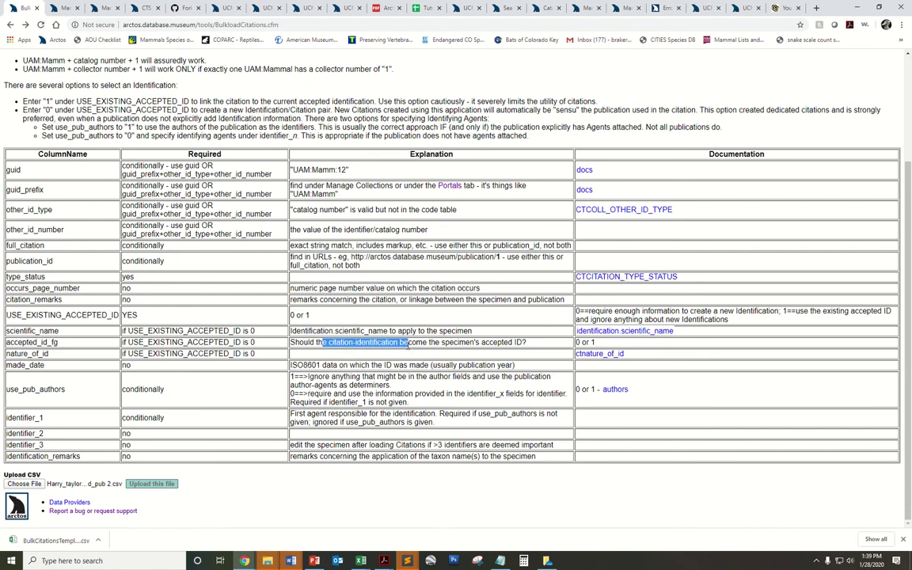
double_click(578, 342)
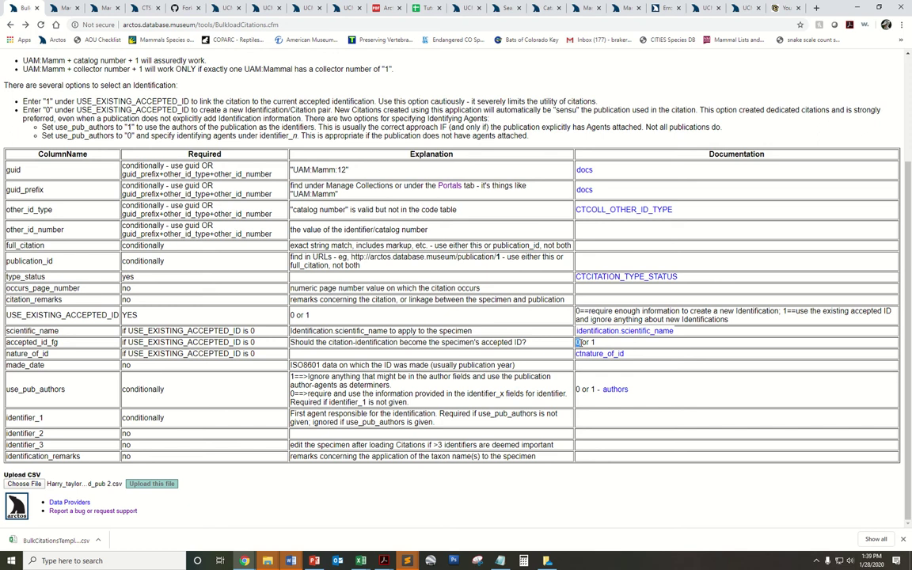
double_click(592, 342)
left_click_drag(6, 353, 212, 464)
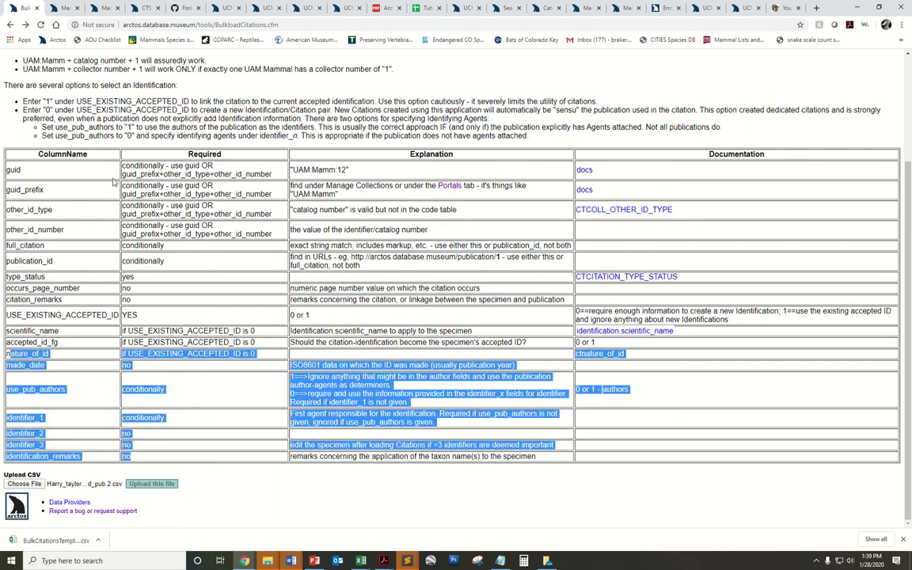
Step: In the 2016 publication's Manage Citations form, find the specimen with guid_prefix UCM:Herp and catalog number 14877
left_click(63, 8)
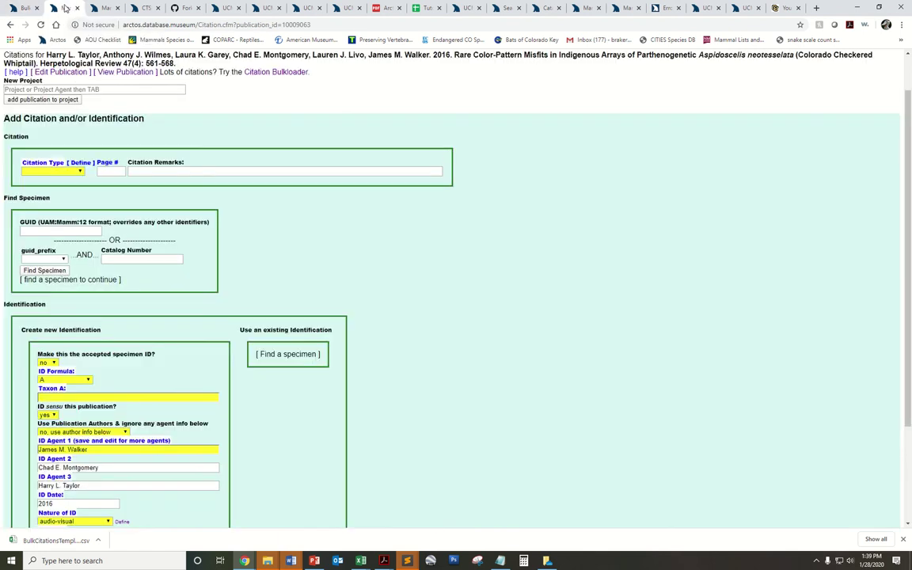
left_click(62, 259)
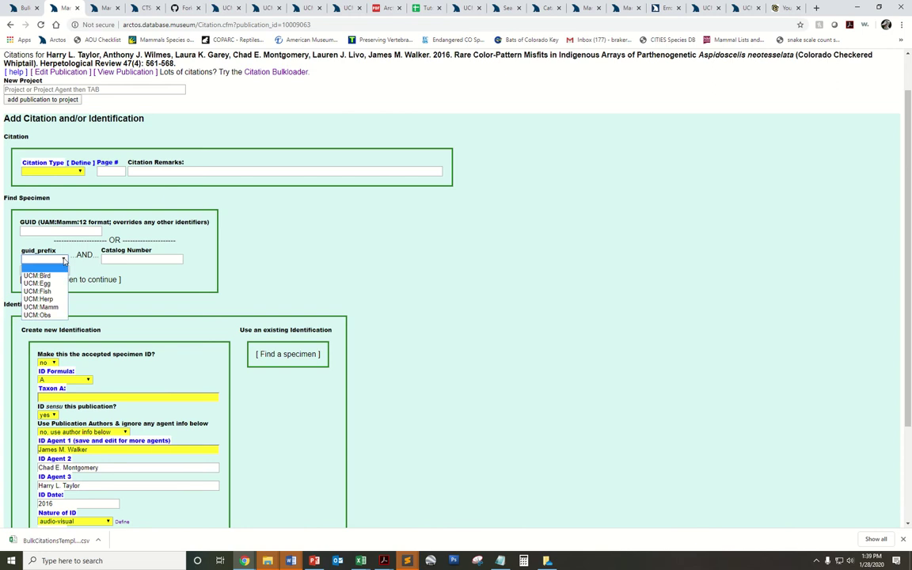
left_click(38, 298)
left_click(115, 257)
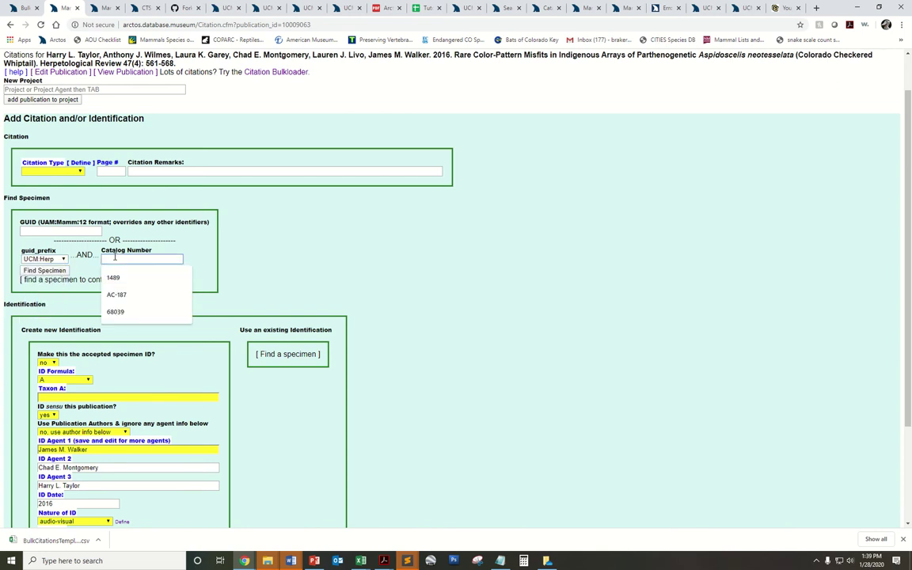
type("148")
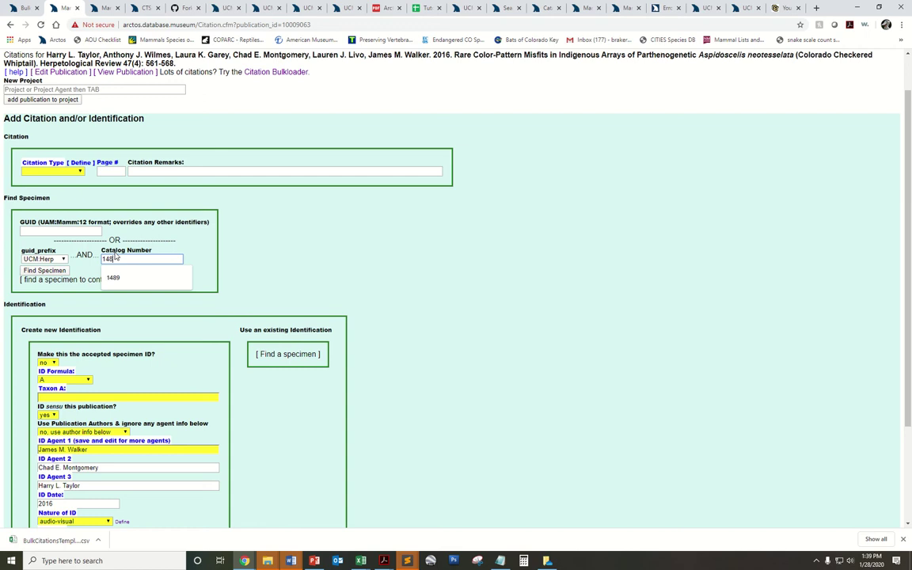
type("77")
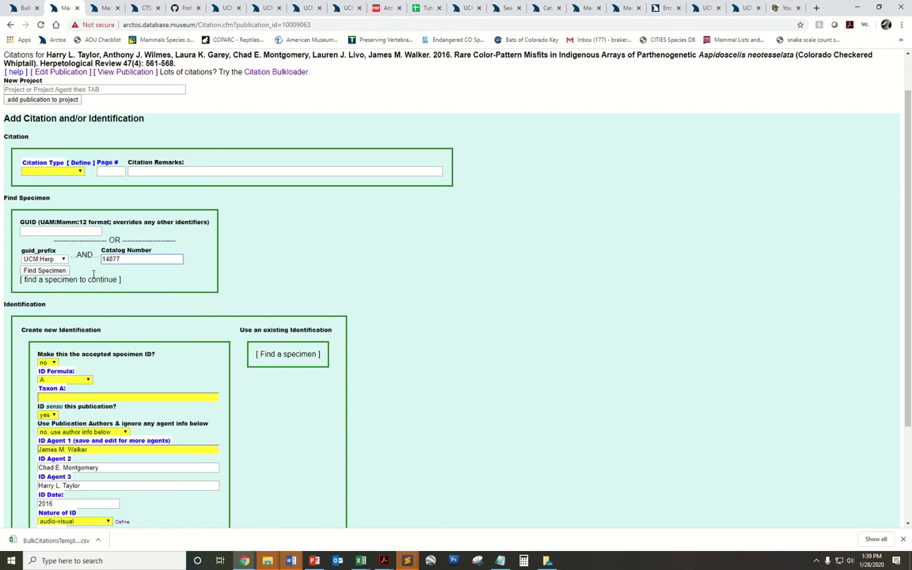
key("Tab")
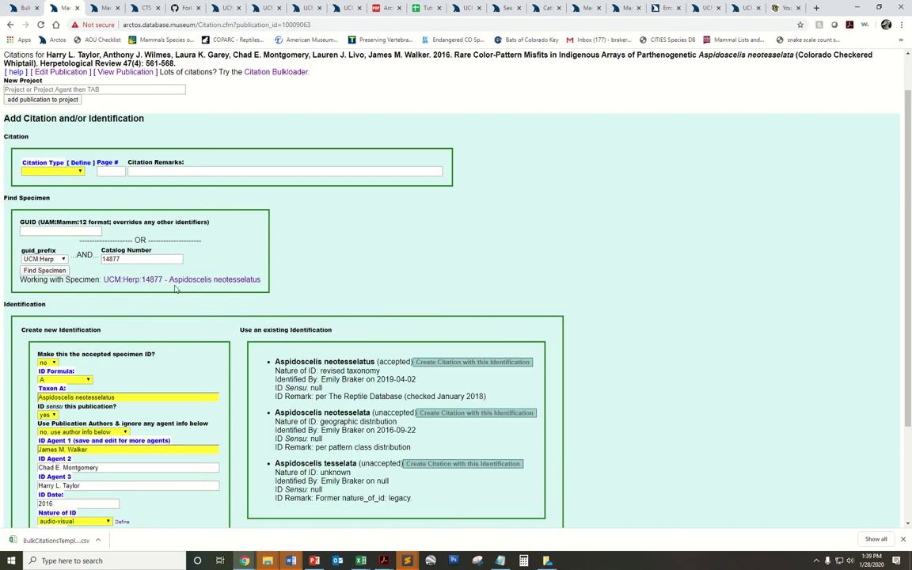
Step: Compare the specimen's accepted Aspidoscelis neotesselatus identification with the unaccepted Aspidoscelis neotesselata one under the existing identifications
scroll(189, 281, "down", 1)
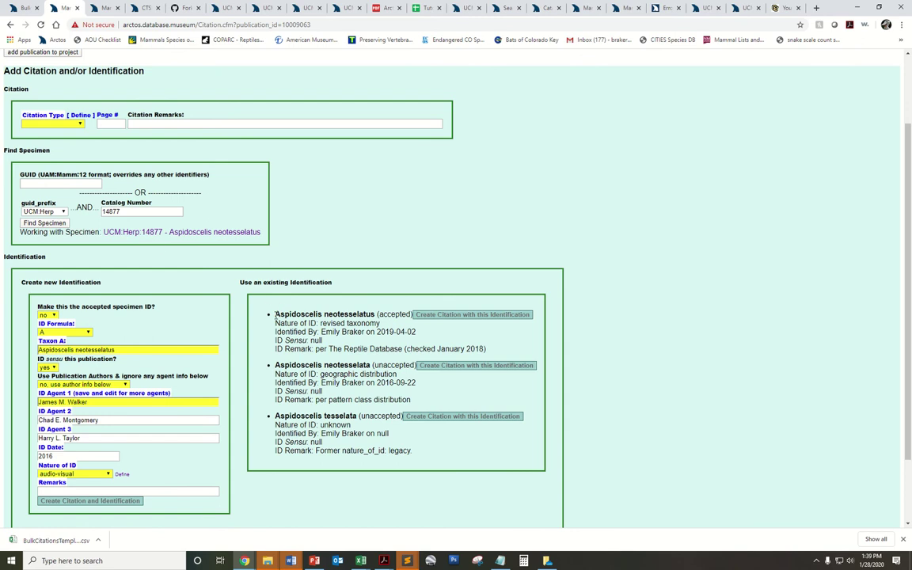
left_click_drag(275, 314, 409, 322)
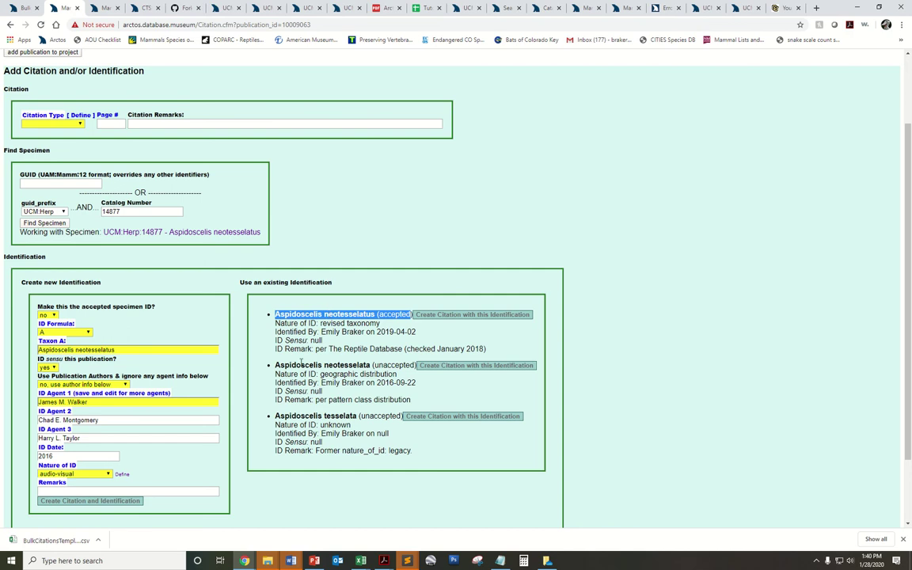
left_click_drag(276, 366, 415, 367)
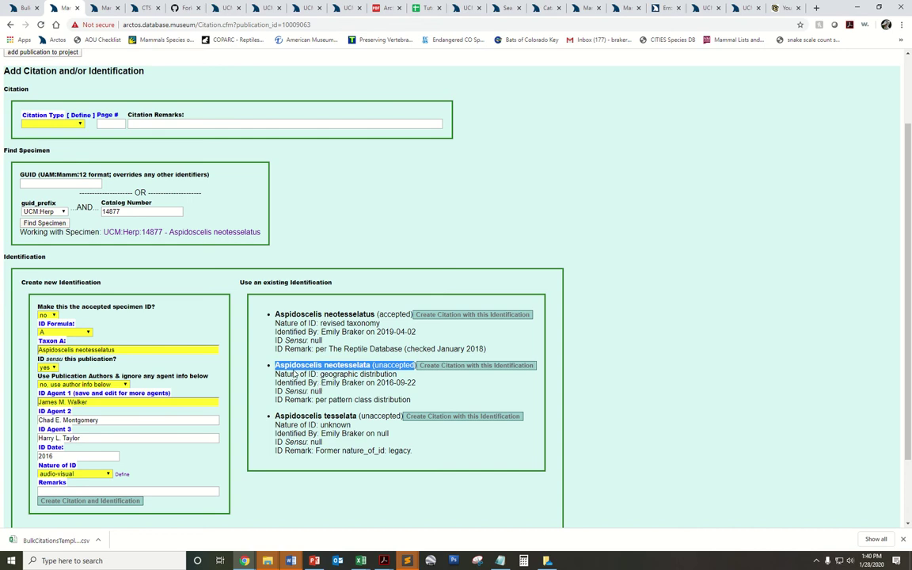
left_click_drag(275, 364, 415, 365)
Step: Switch to the publication 2 bulkload file in Excel and examine the guid_prefix, other_id_type and other_id_number columns
mouse_move(361, 560)
left_click(391, 517)
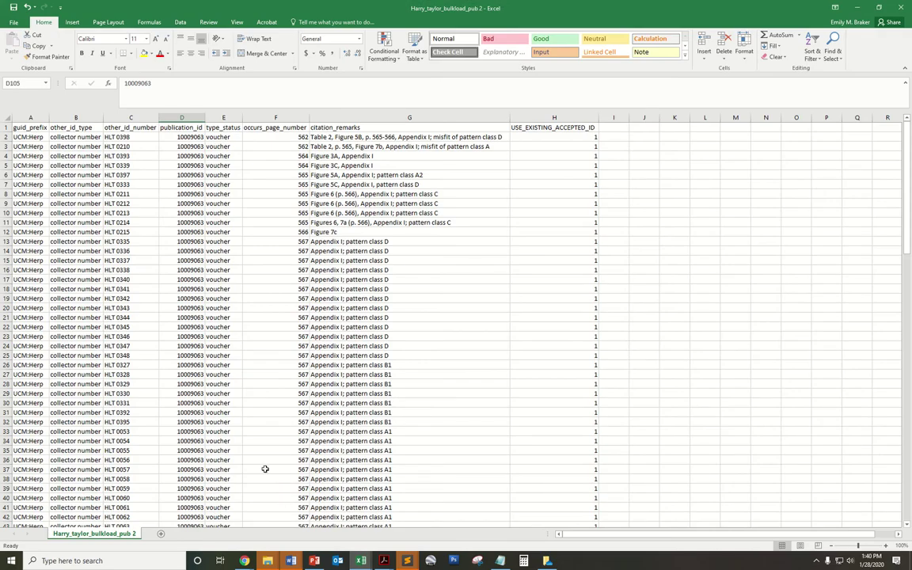
left_click(28, 116)
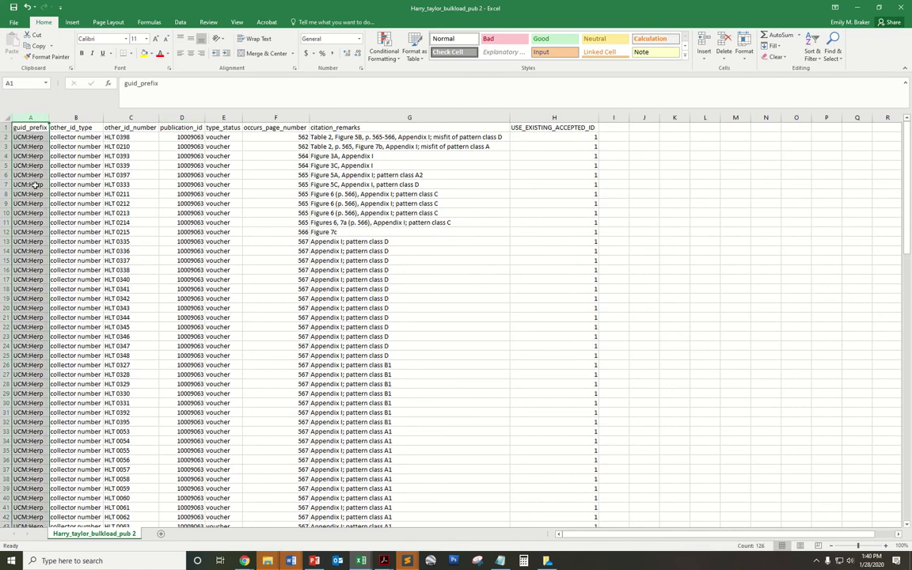
left_click(60, 118)
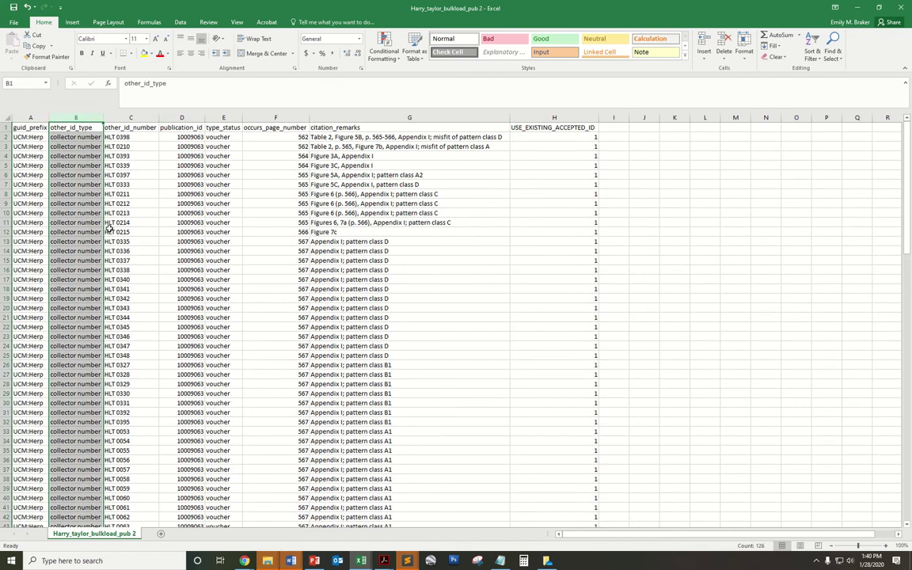
left_click(110, 118)
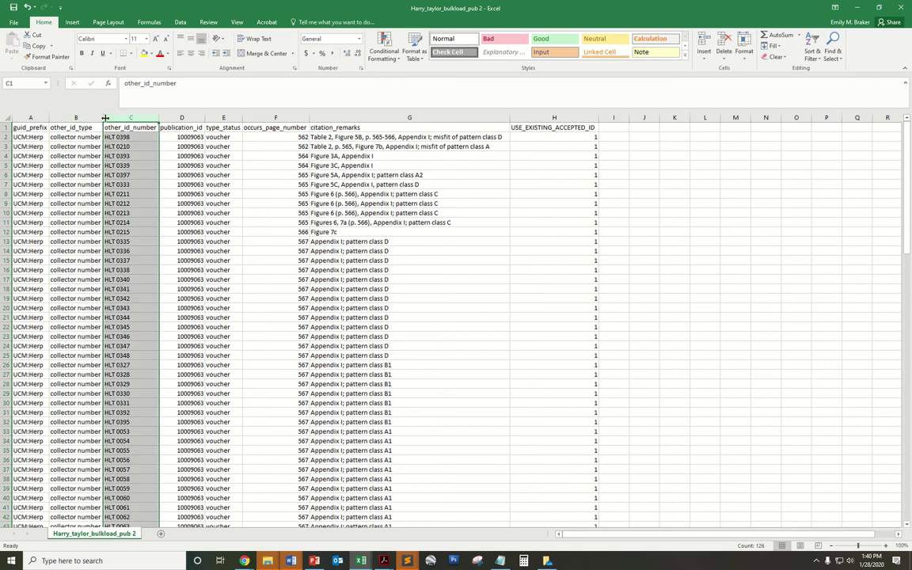
left_click_drag(30, 118, 131, 118)
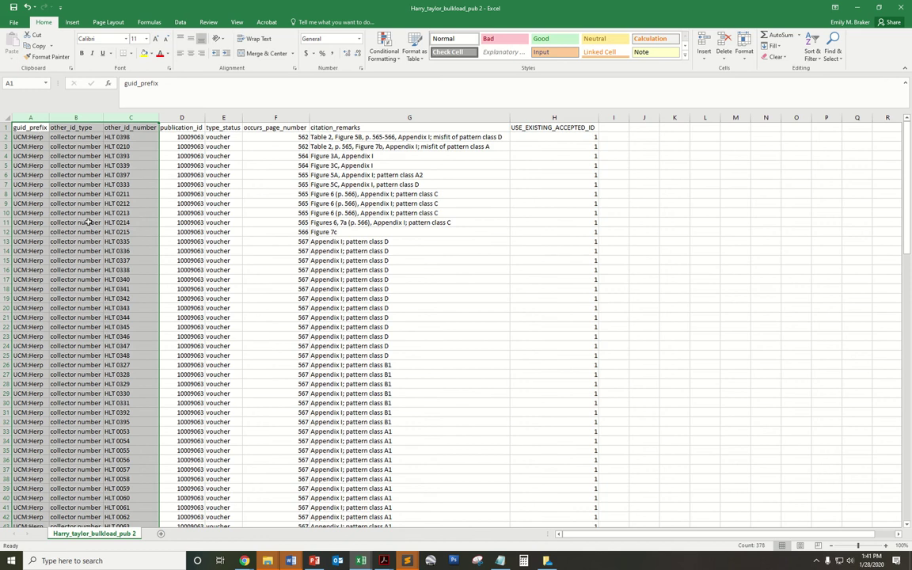
Step: Examine the publication_id, type_status, occurs_page_number, citation_remarks and USE_EXISTING_ACCEPTED_ID columns of the bulkload spreadsheet
left_click(181, 117)
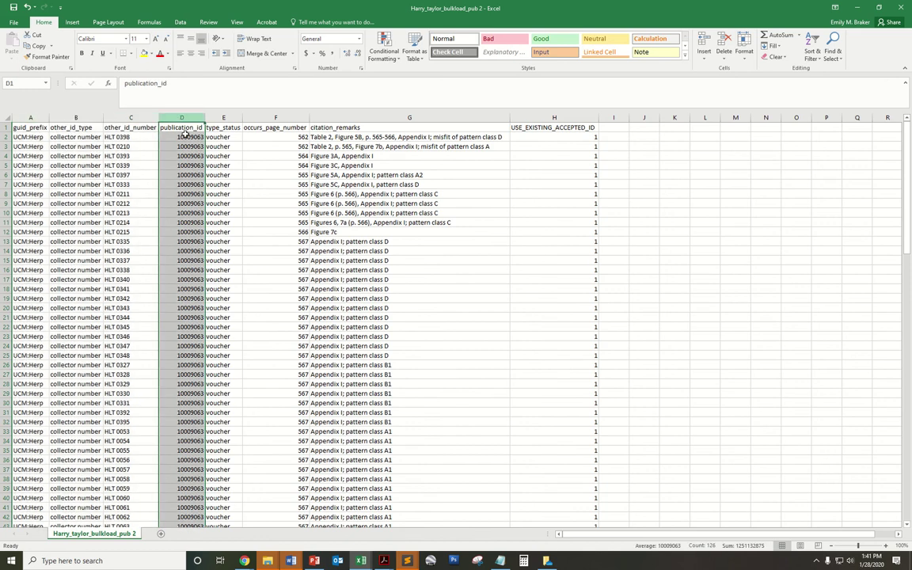
left_click(223, 118)
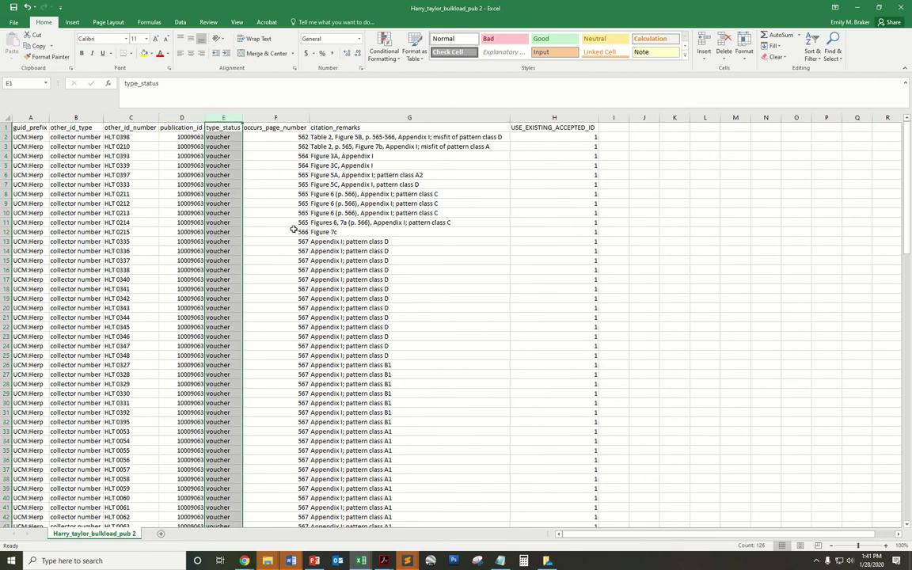
left_click(291, 117)
left_click(399, 117)
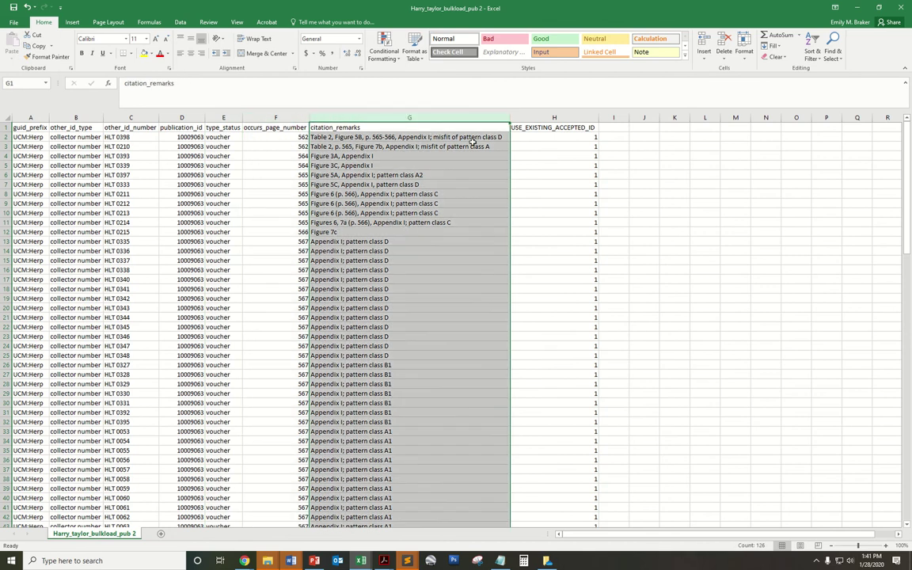
left_click(529, 114)
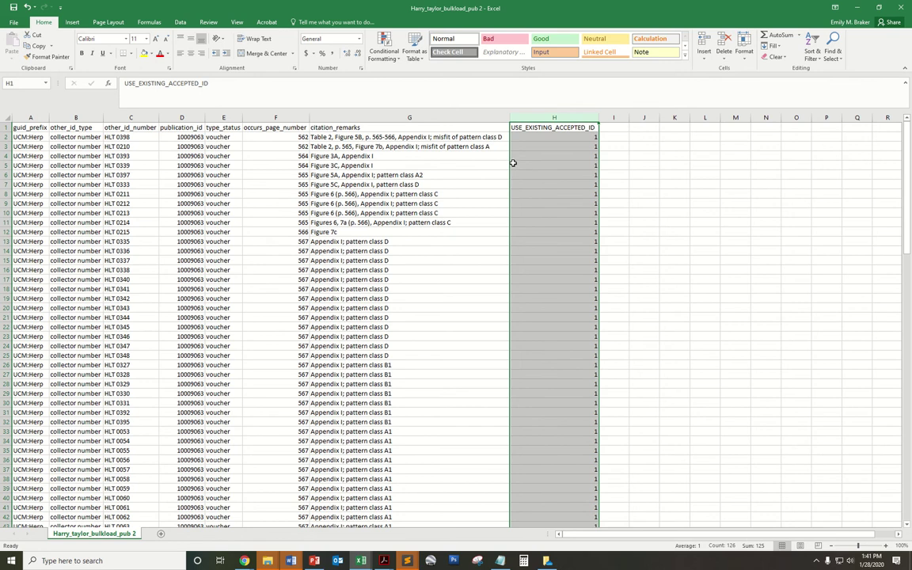
scroll(513, 162, "down", 9)
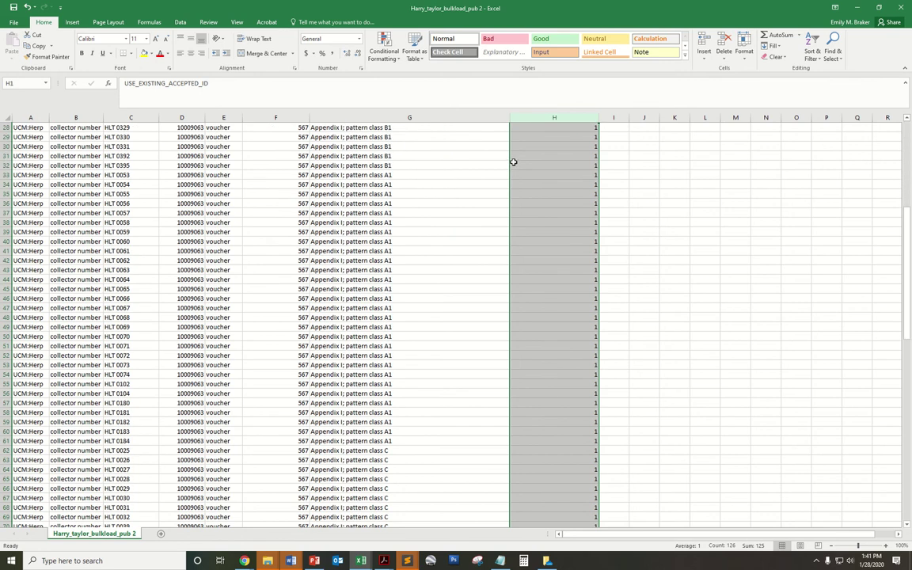
scroll(512, 163, "up", 9)
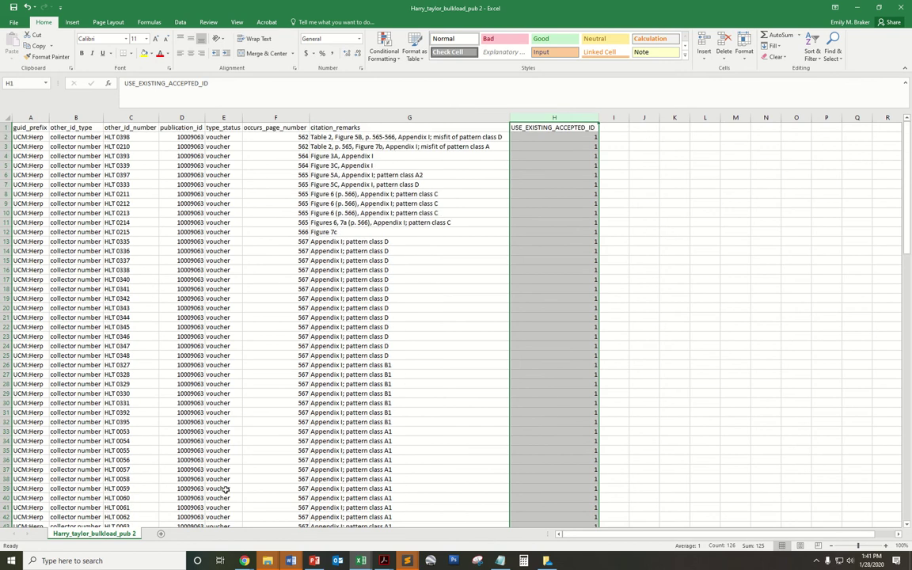
Step: Return to the Arctos citation bulkloader in Chrome and upload the publication 2 bulkload CSV file
left_click(245, 561)
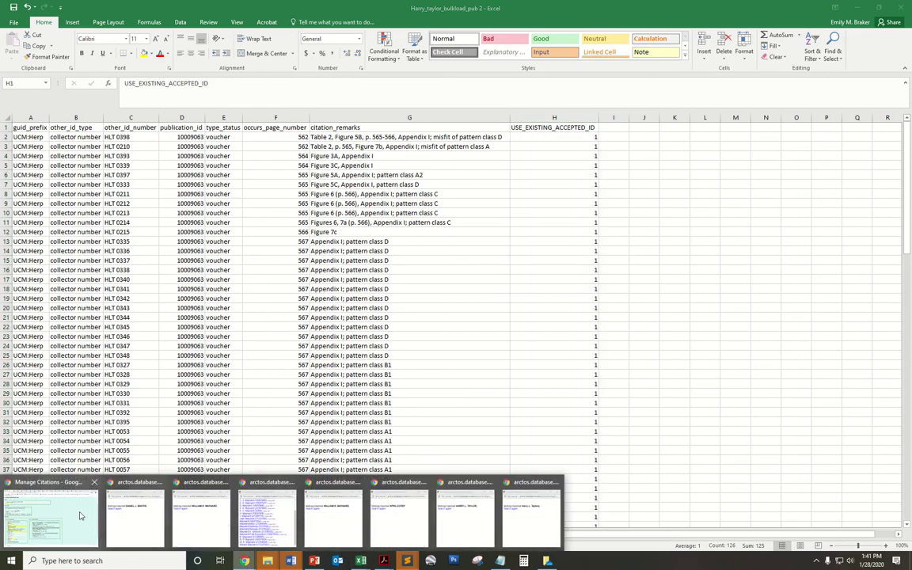
left_click(79, 515)
left_click(16, 8)
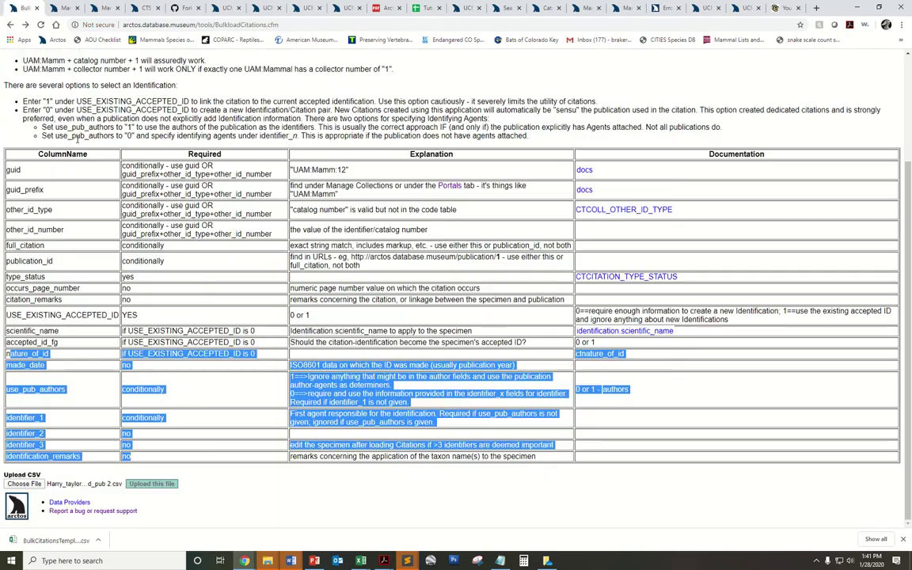
left_click(24, 484)
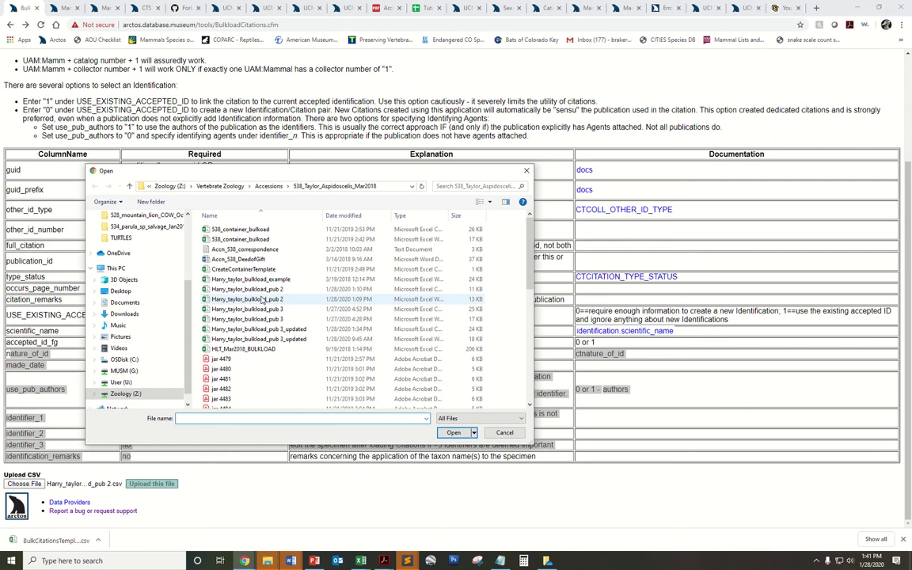
left_click(262, 299)
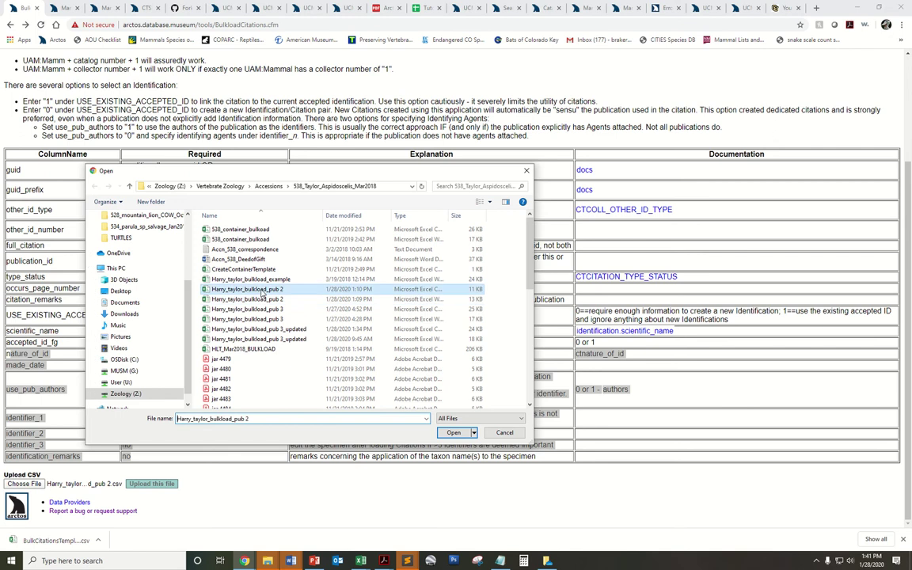
left_click(454, 432)
left_click(151, 484)
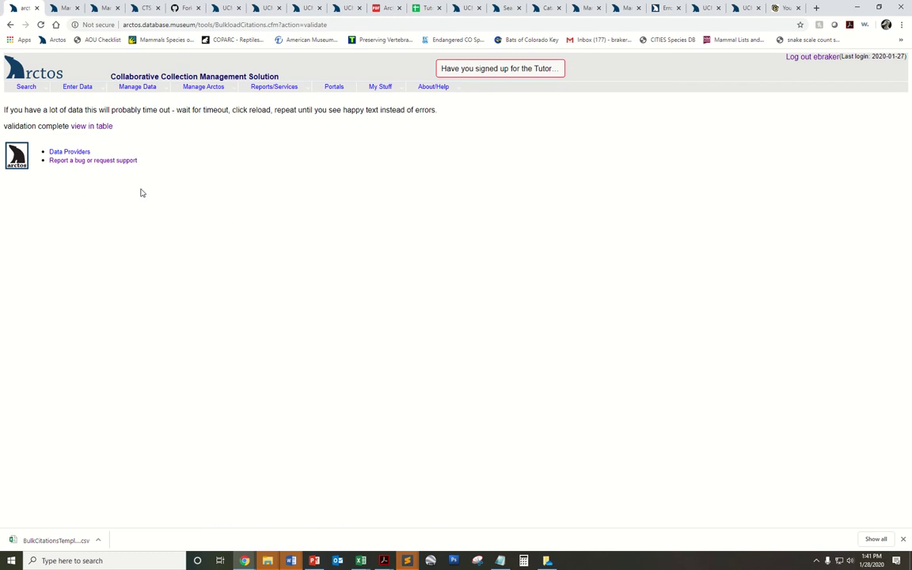
Step: View the validation results as a table and check the STATUS column of the uploaded citation rows
left_click(104, 128)
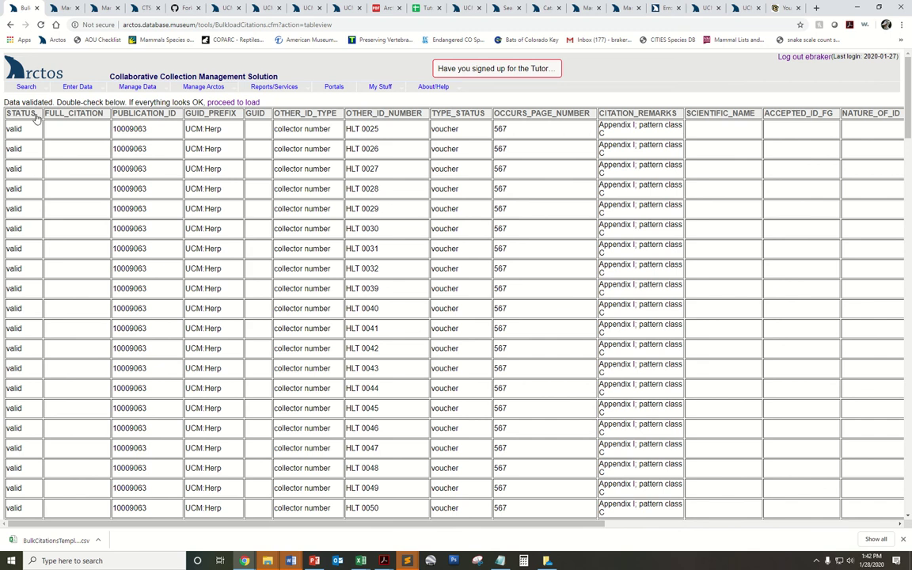
scroll(33, 162, "down", 7)
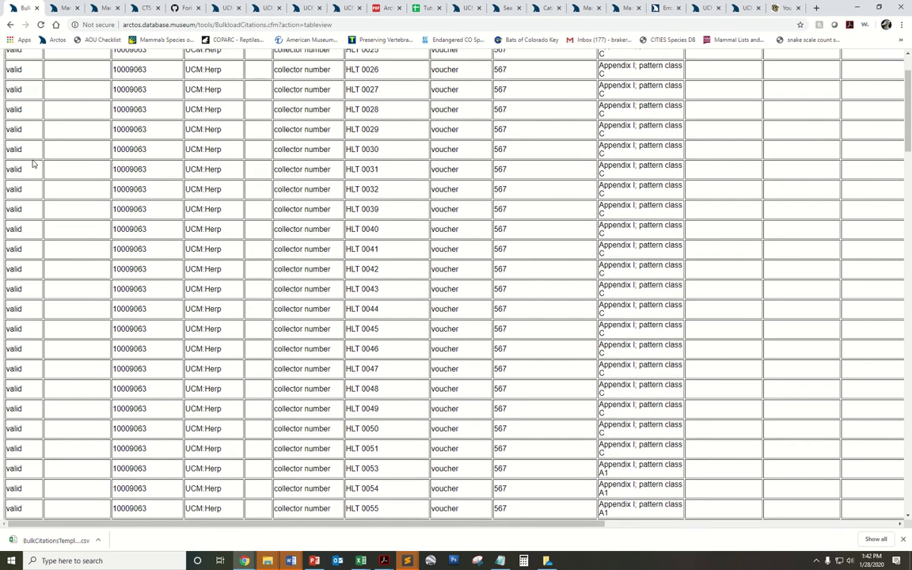
scroll(34, 162, "down", 10)
scroll(35, 161, "up", 8)
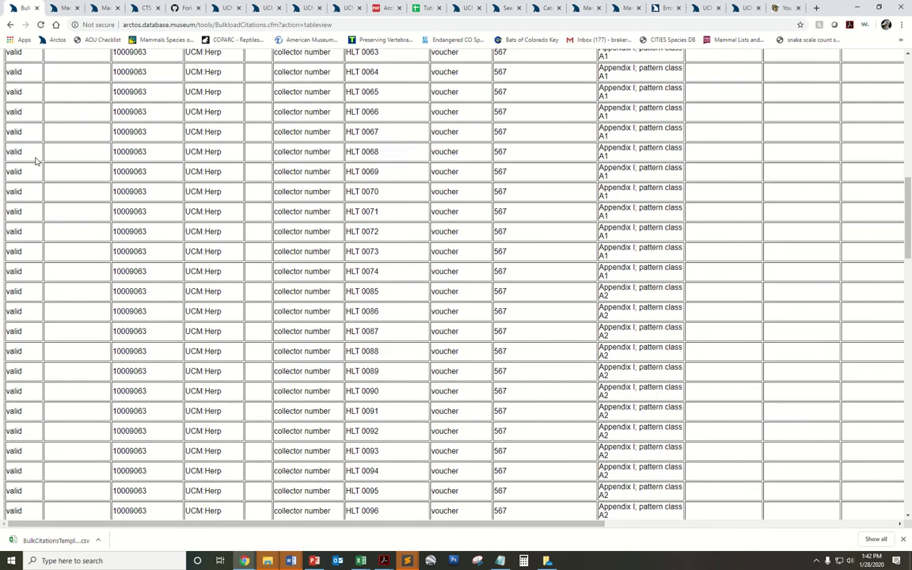
scroll(34, 161, "up", 10)
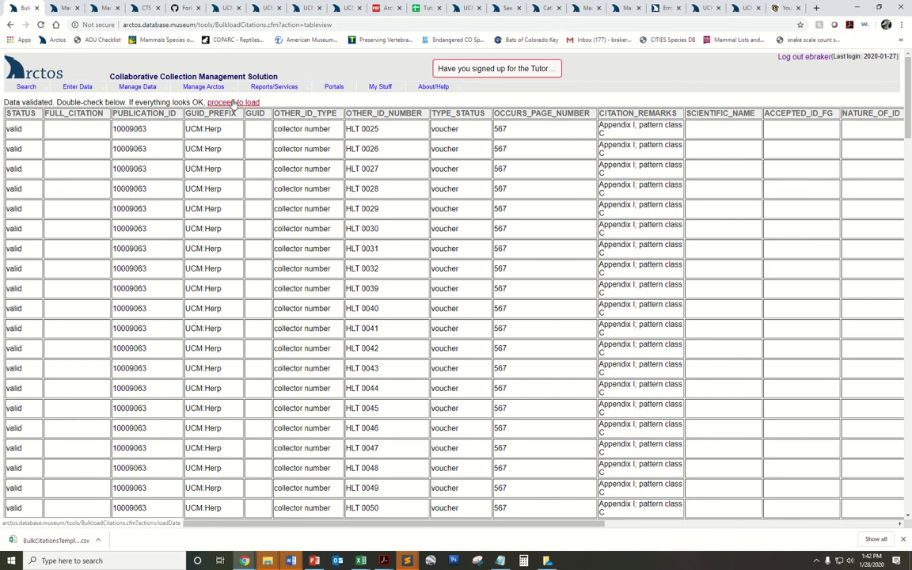
Step: Load the validated citations into Arctos and view the publication's citations
left_click(235, 103)
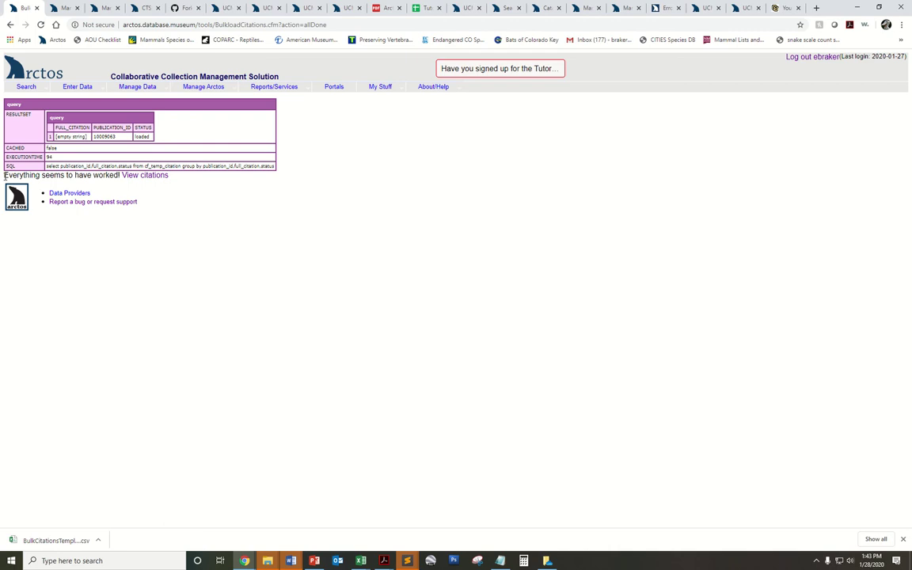
left_click_drag(4, 171, 138, 181)
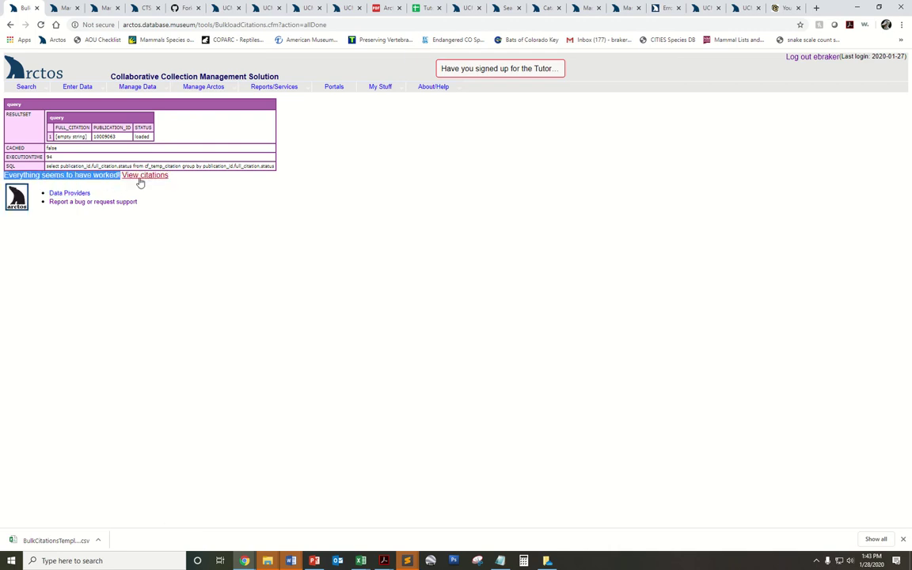
left_click(140, 177)
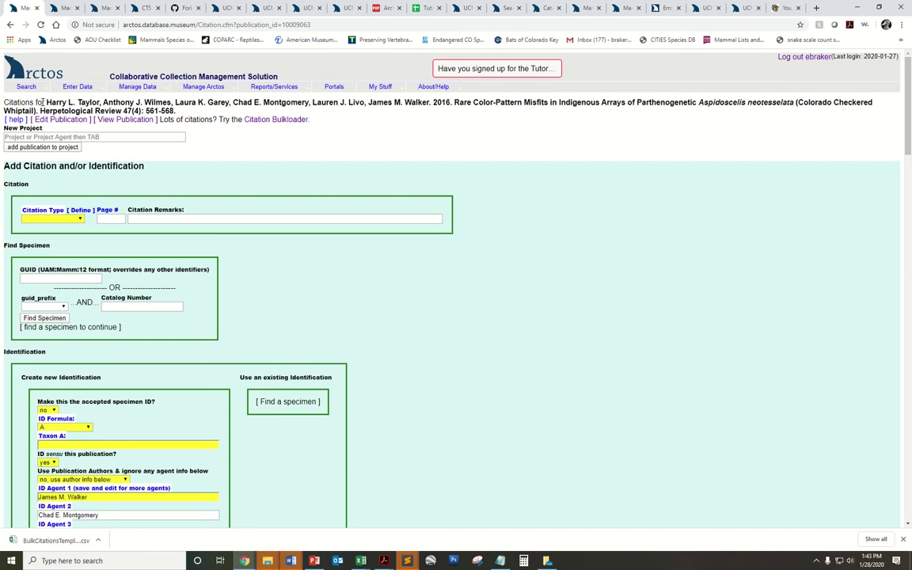
Step: Examine the publication's Existing Citations table and open the record of one cited specimen with pattern class A2 remarks
left_click_drag(36, 98, 185, 103)
scroll(212, 193, "down", 8)
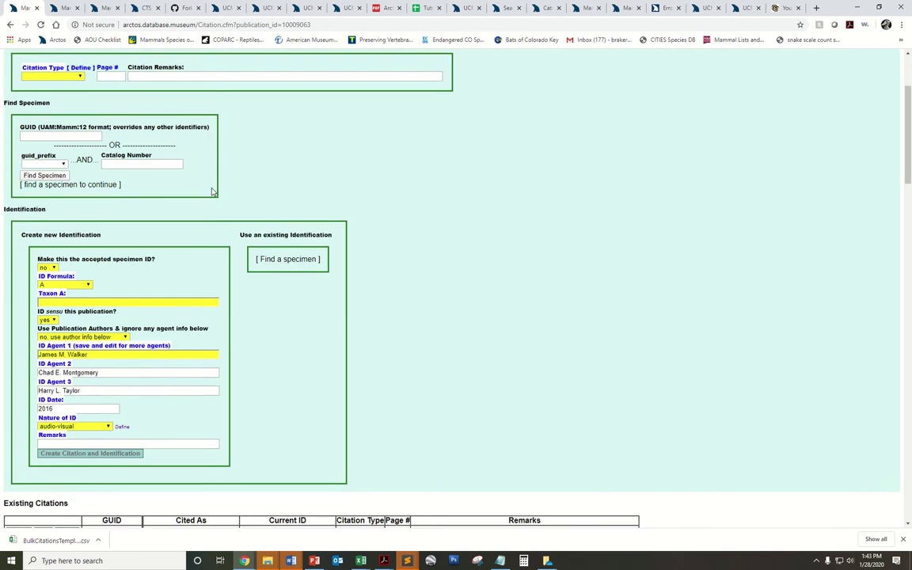
scroll(212, 192, "down", 3)
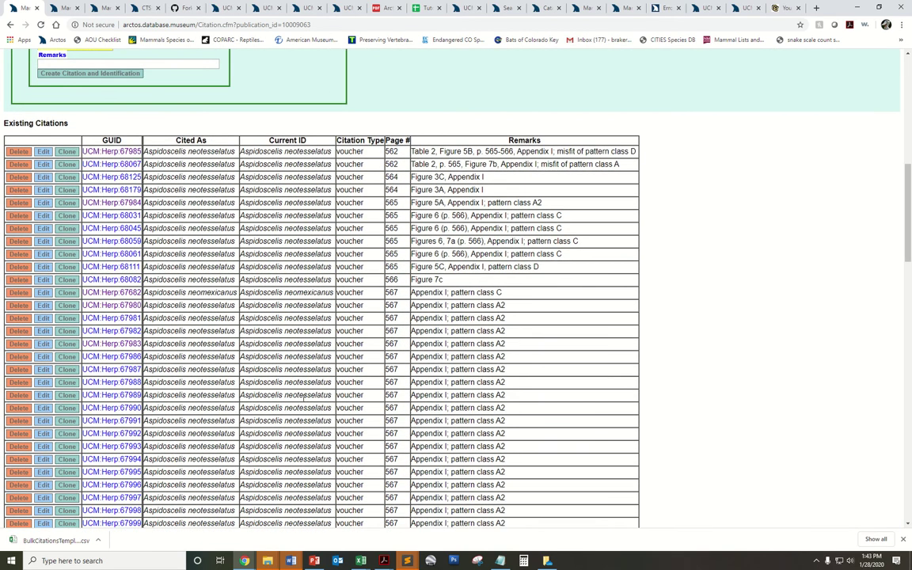
scroll(273, 357, "down", 3)
left_click(108, 316)
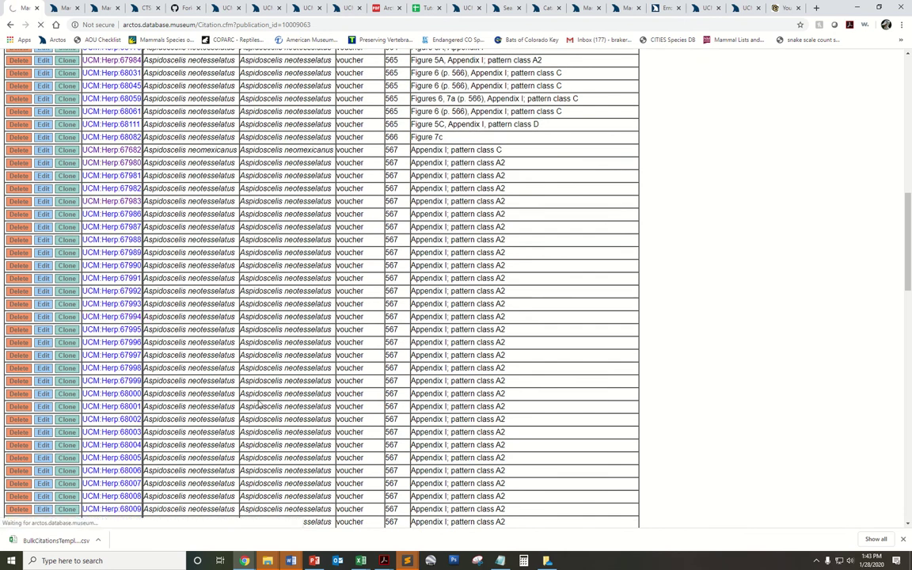